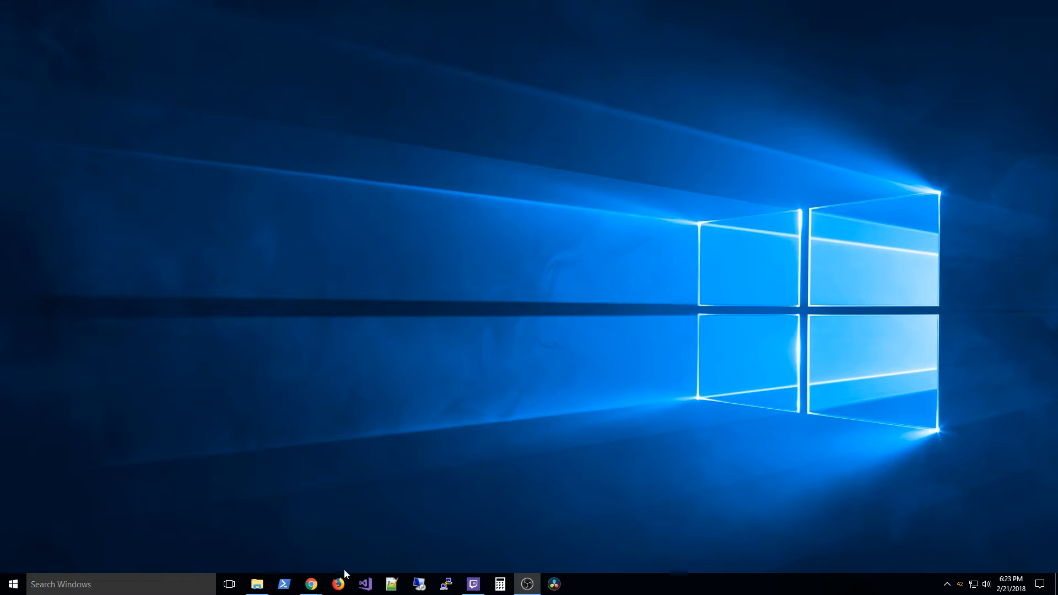
- Bring the SchoolDude login window forward from Chrome, then switch to the Gmail welcome email
click(316, 583)
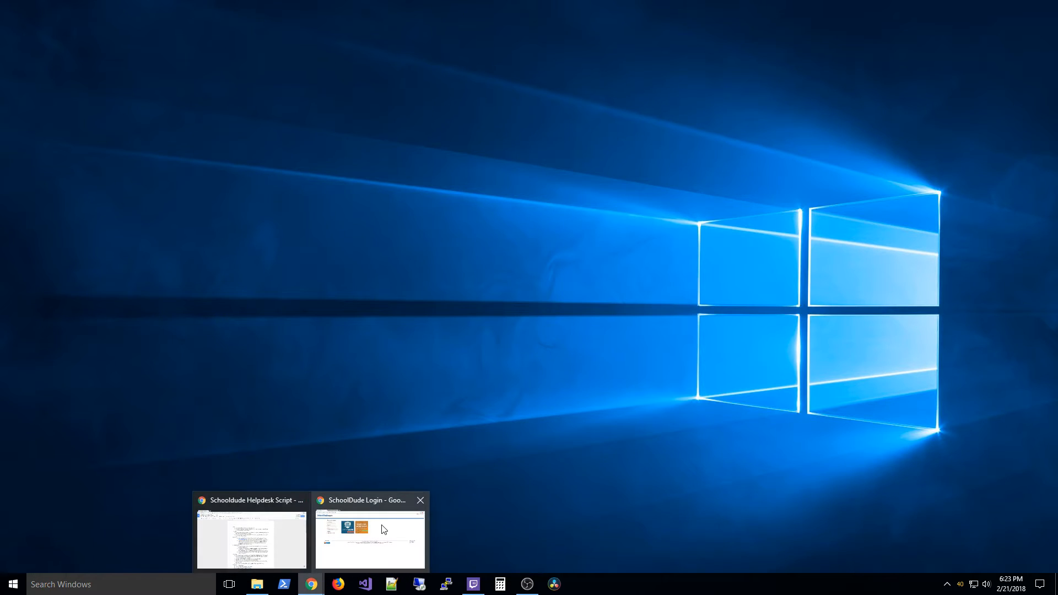
click(384, 529)
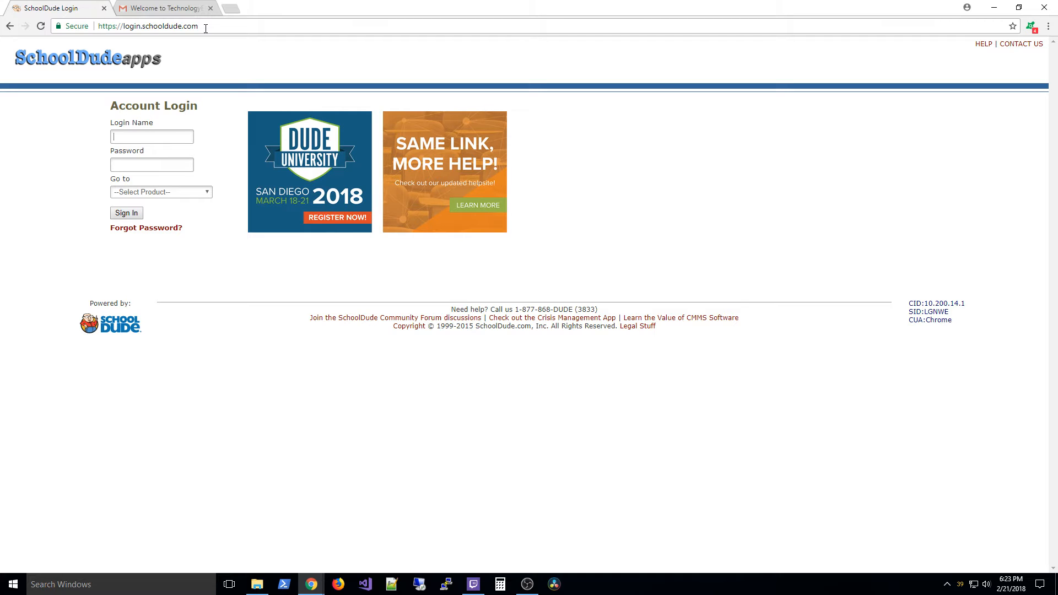
click(140, 10)
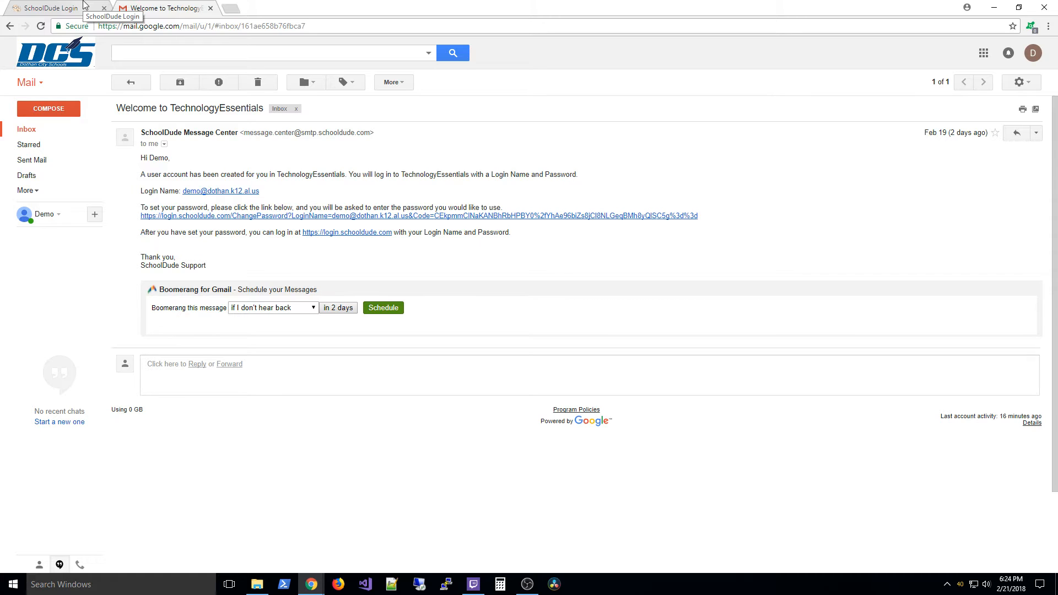
- Go back from the TechnologyEssentials welcome email to the SchoolDude Login tab
click(83, 5)
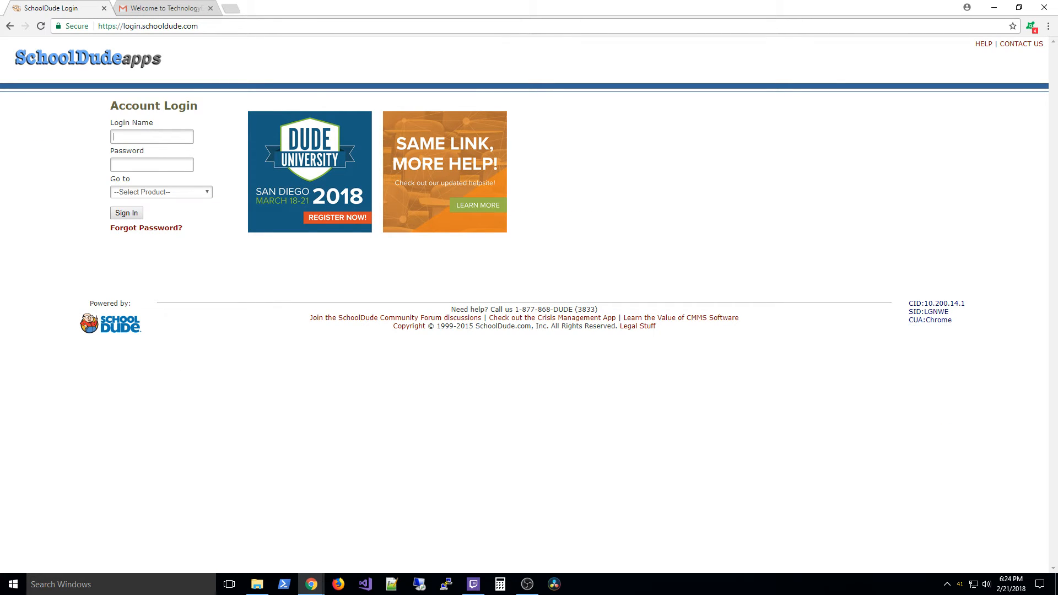
click(172, 230)
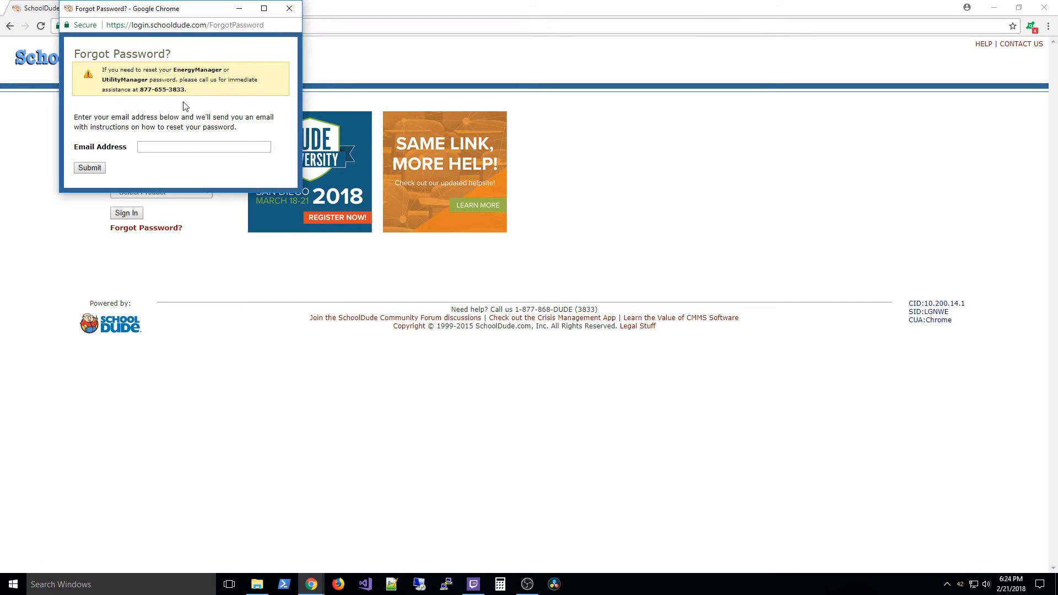
click(142, 147)
click(290, 8)
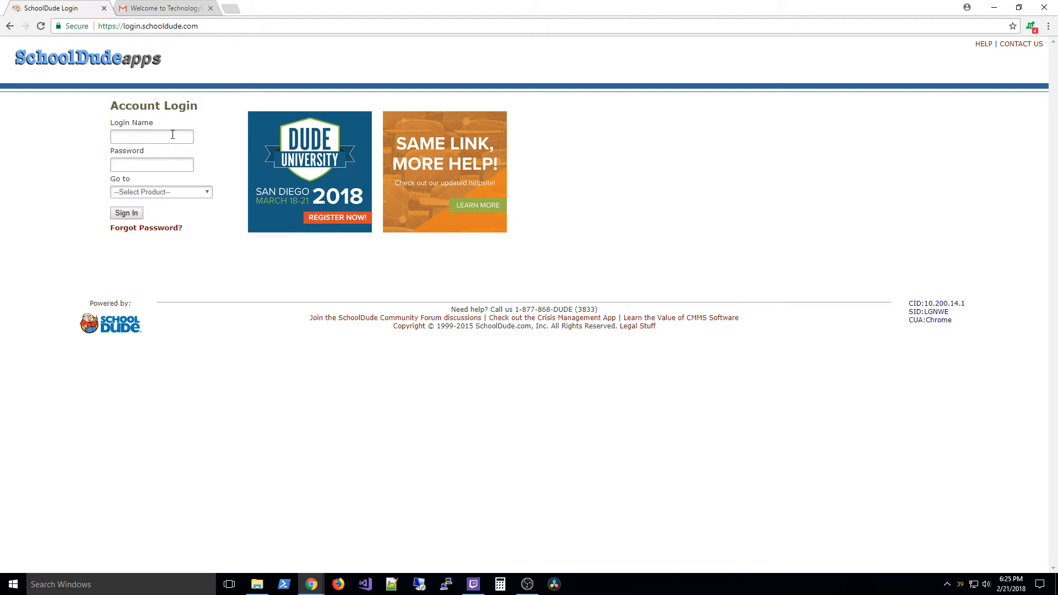
- Enter the user's login name and password on the SchoolDude login form
click(173, 135)
text(demo.dothan.k12.al)
key(BackSpace)
text(@)
key(Tab)
text(********)
- Choose Help Desk as the Go to product and sign in
click(205, 192)
scroll(158, 288, down, 2)
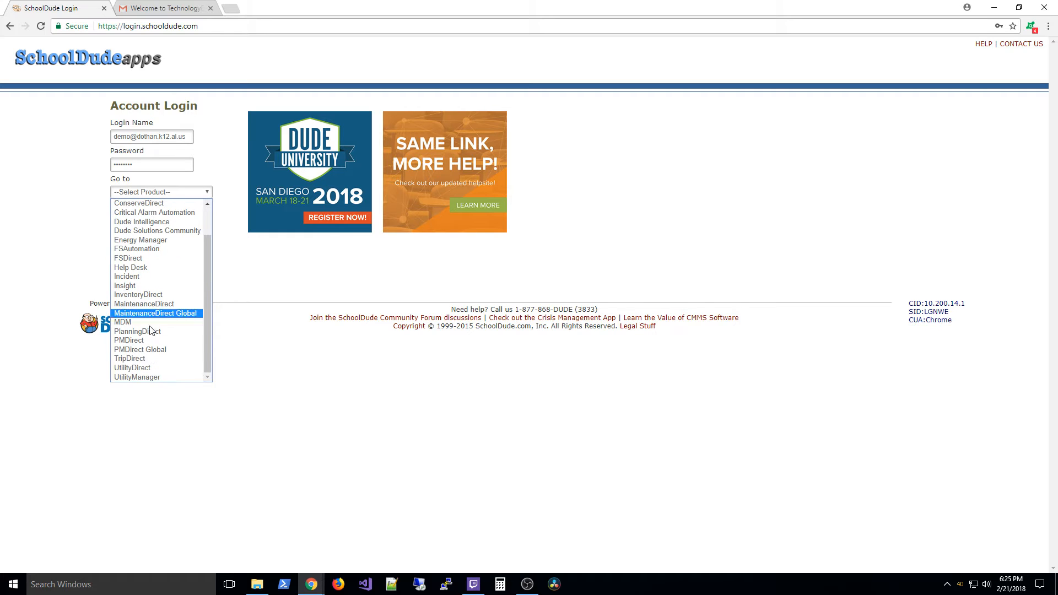
click(167, 268)
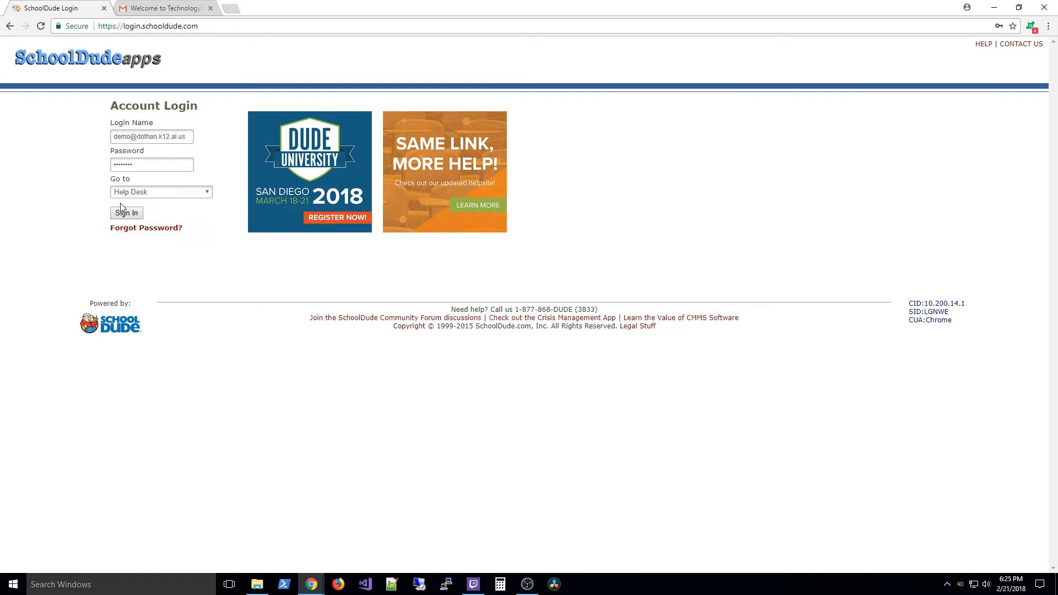
click(127, 215)
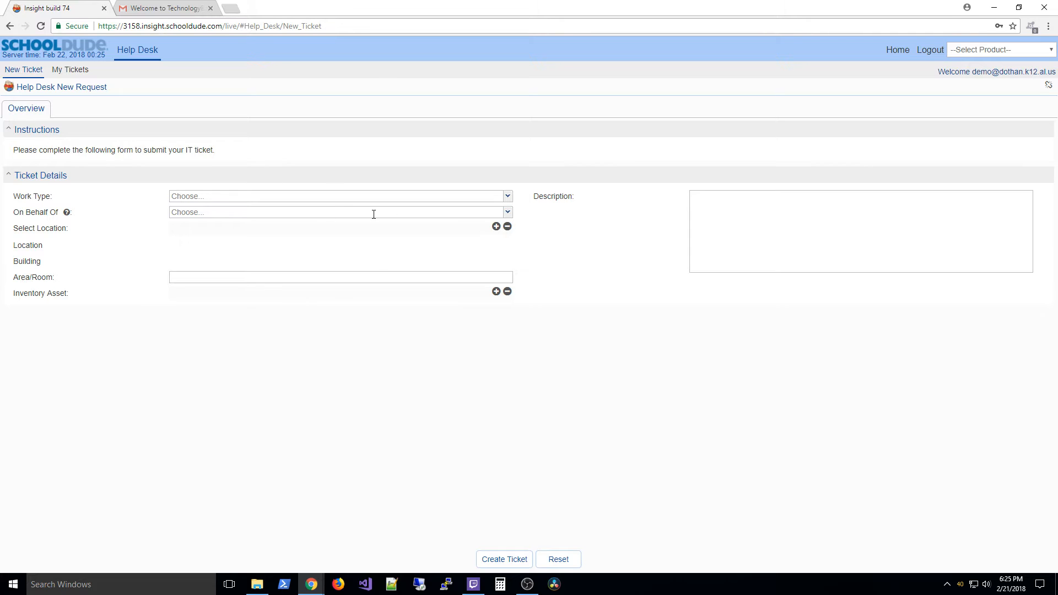
click(77, 73)
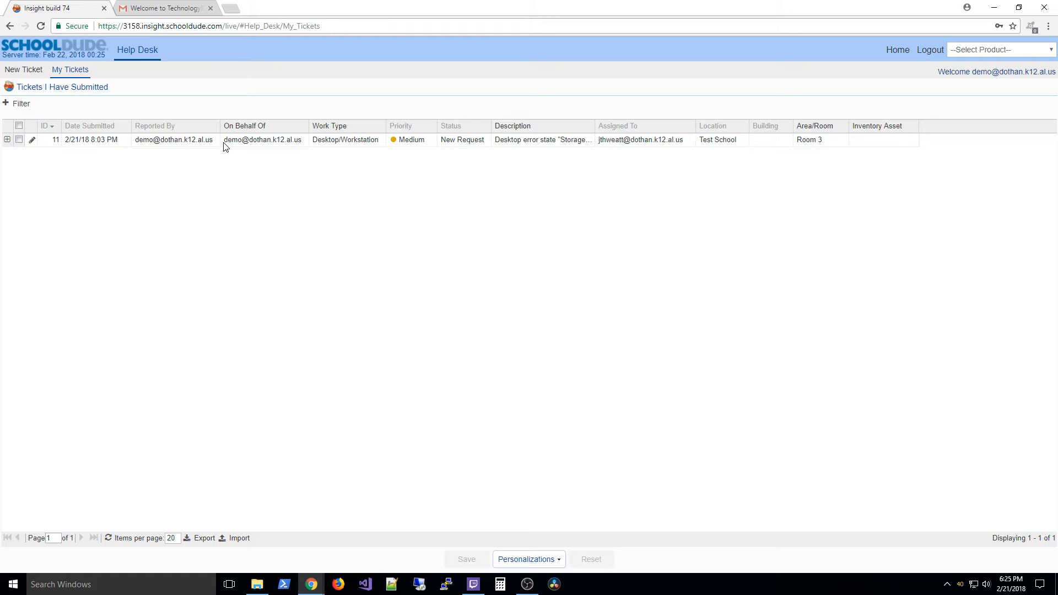
click(8, 104)
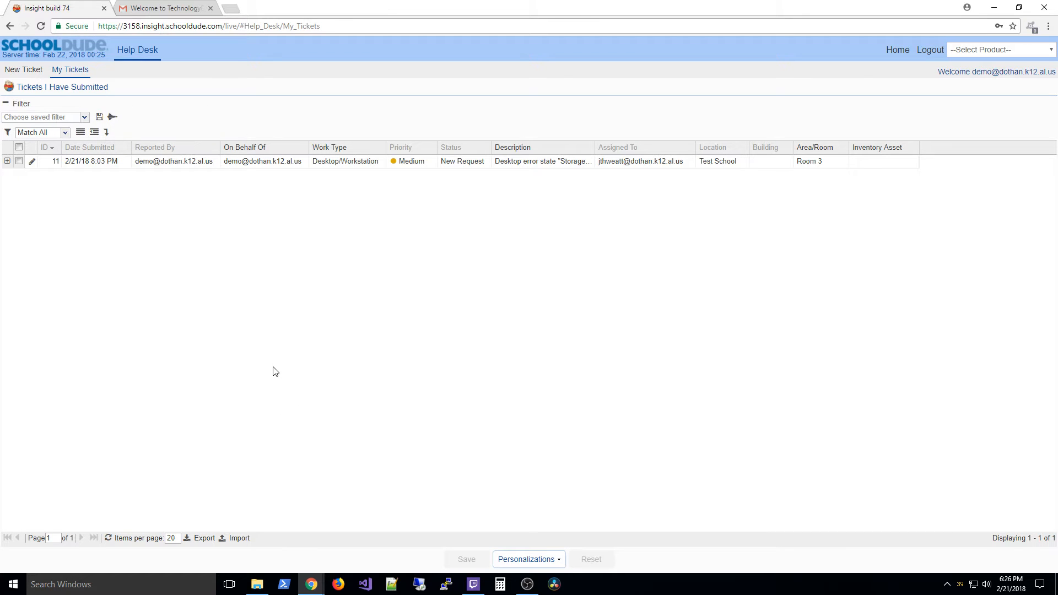
click(217, 149)
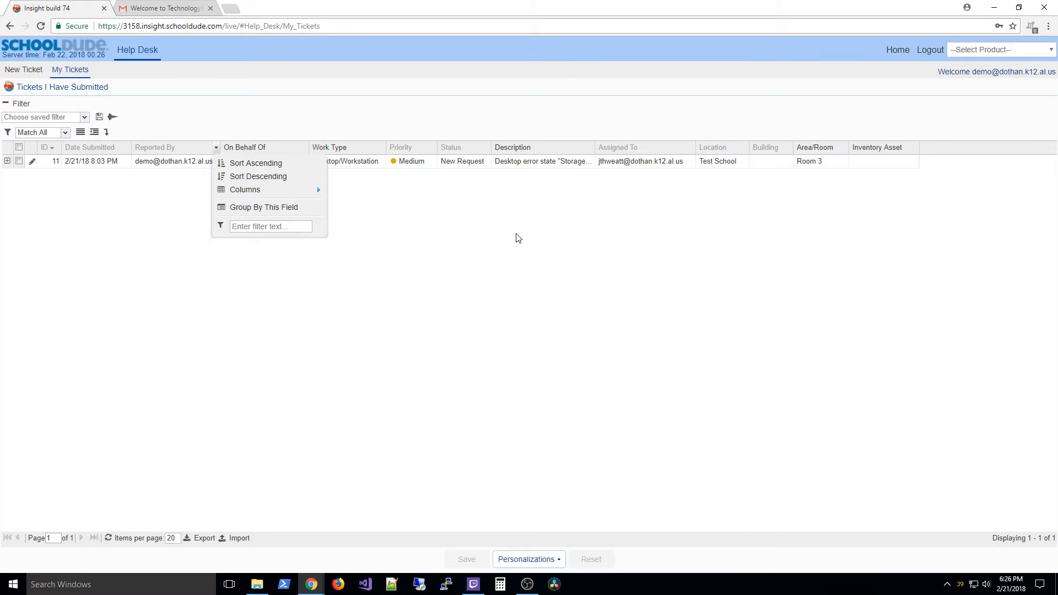
click(26, 77)
click(26, 76)
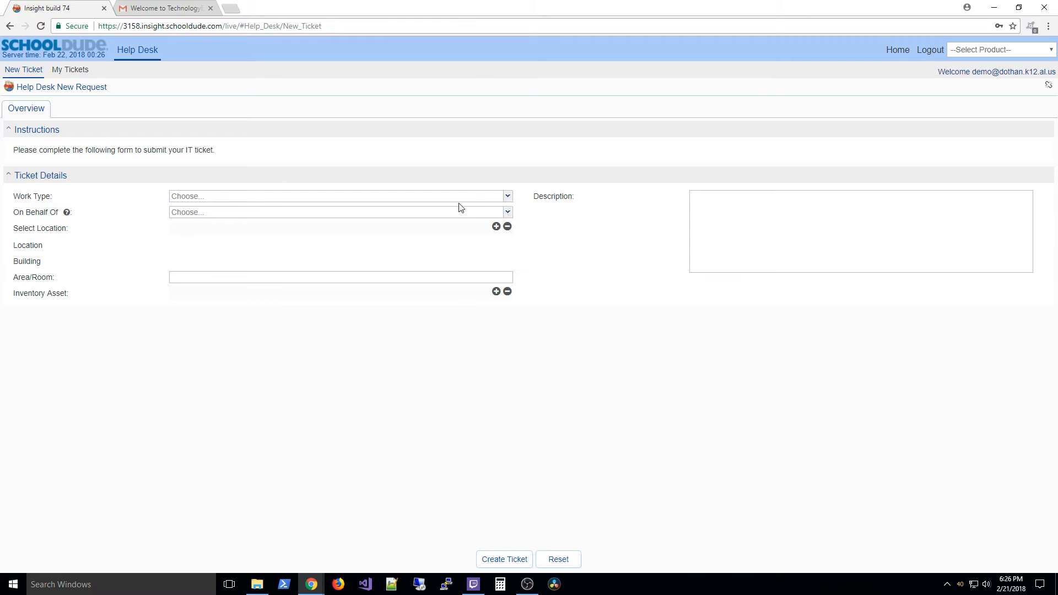
- Choose Promethean Board from the Work Type list on the New Request form
click(508, 196)
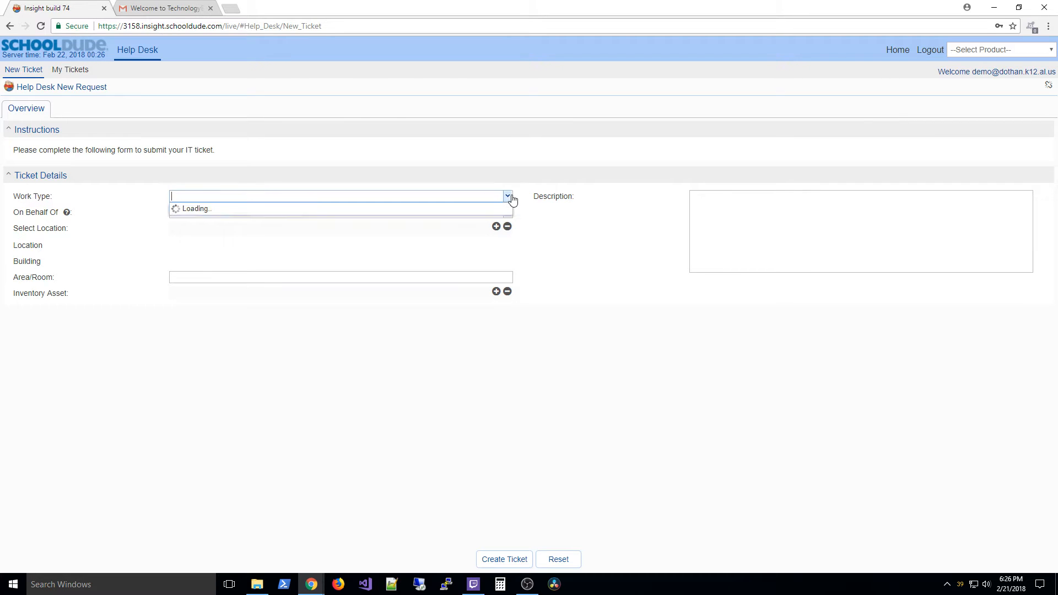
scroll(470, 247, down, 2)
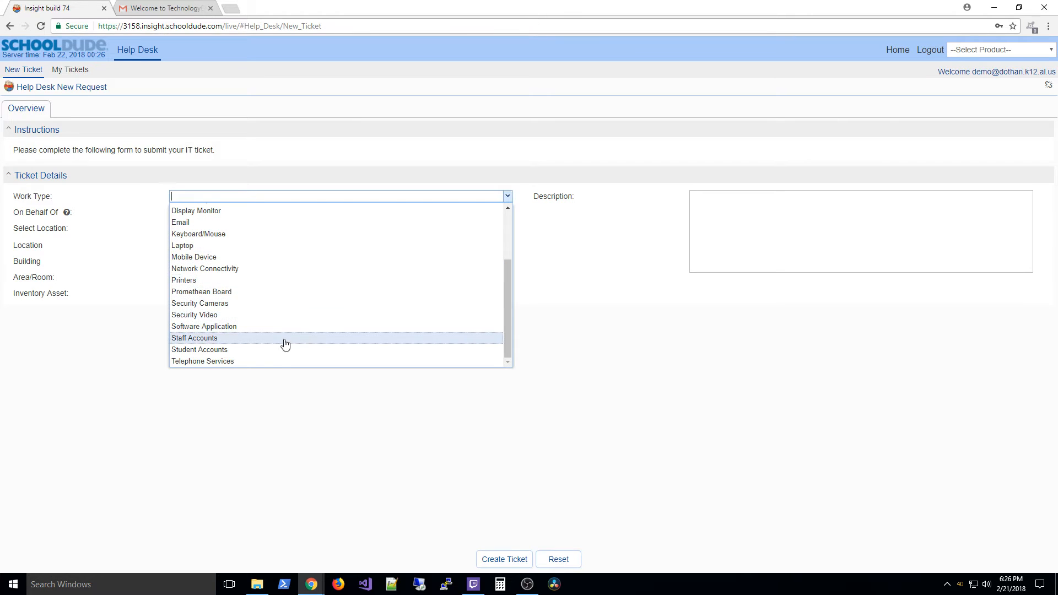
scroll(279, 327, up, 3)
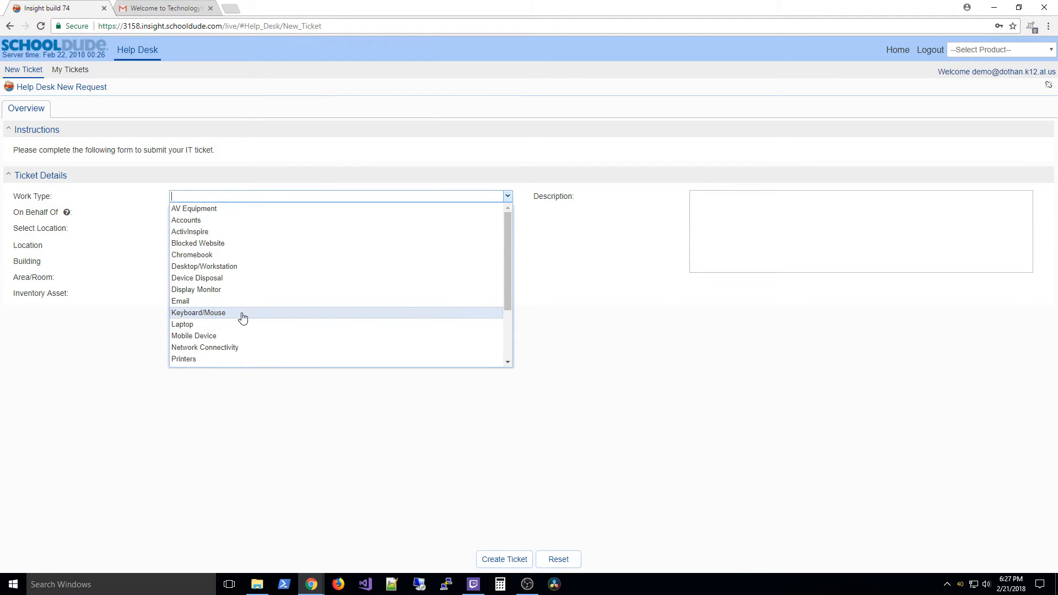
scroll(276, 314, down, 2)
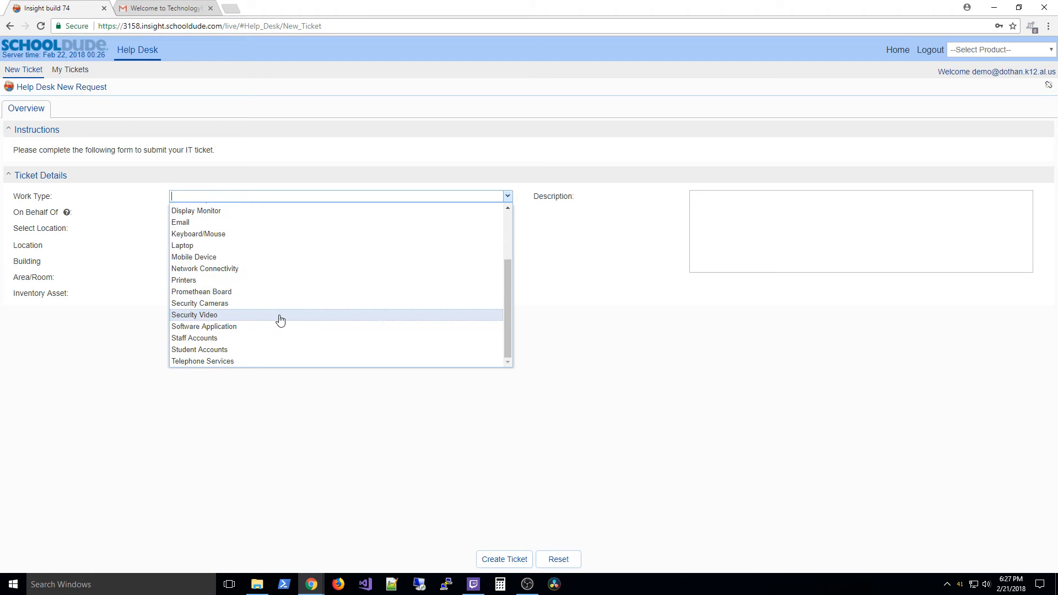
click(262, 293)
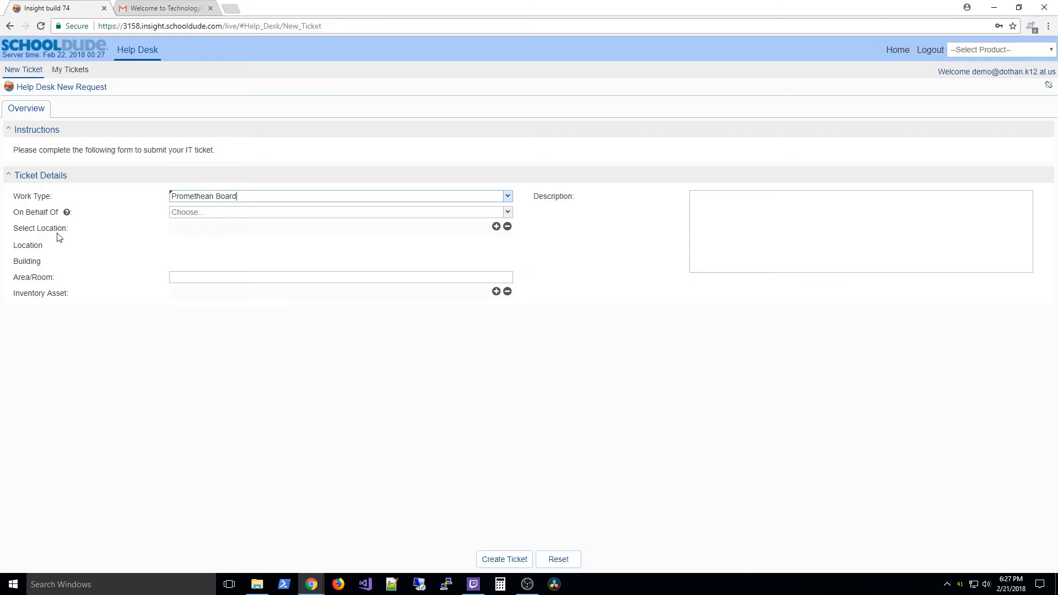
- Select Test School from page 2 of the location list
click(497, 227)
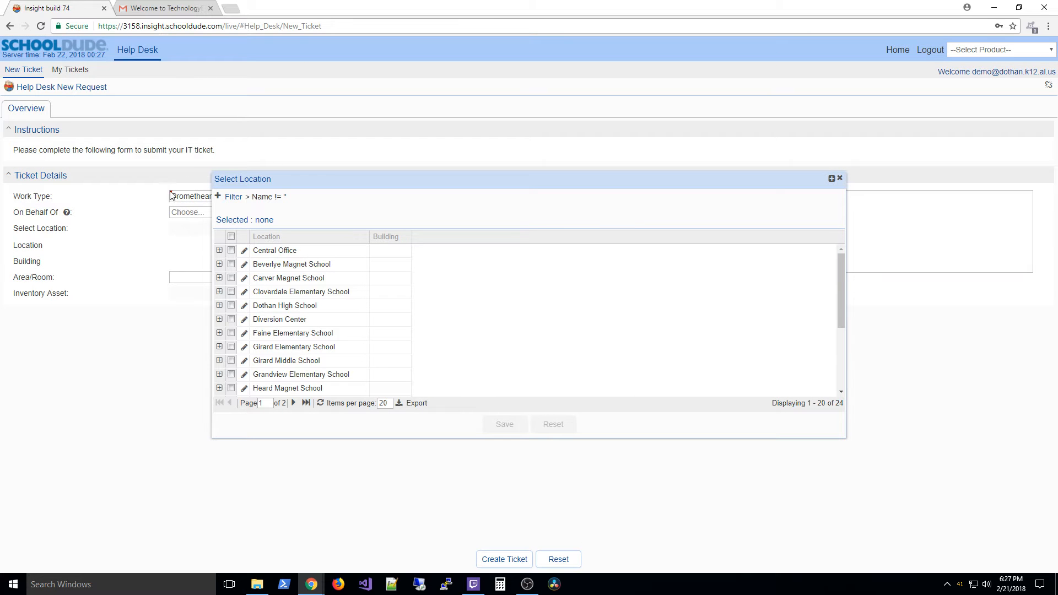
scroll(343, 345, down, 3)
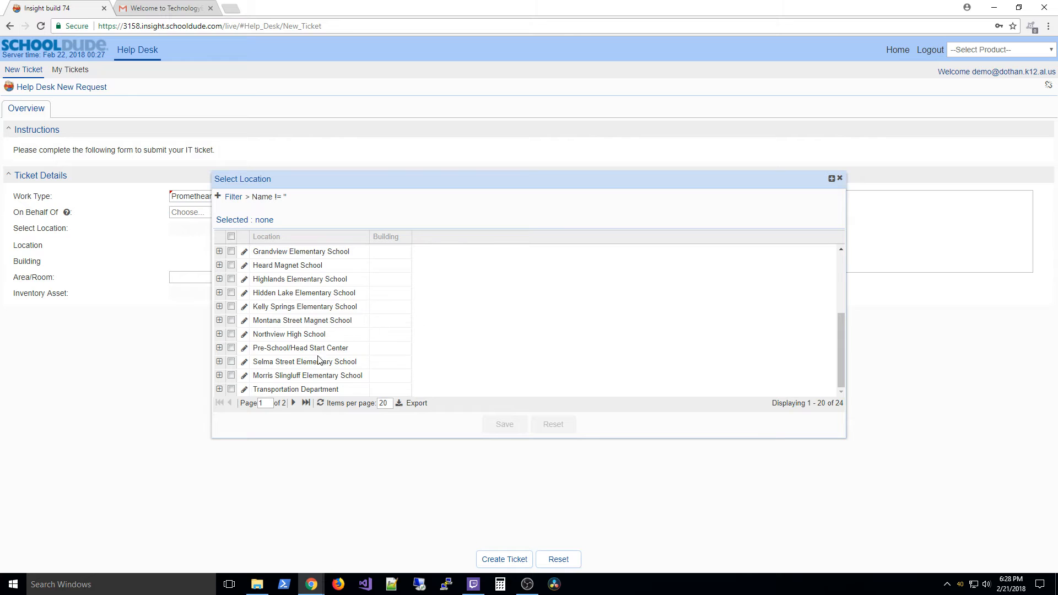
click(295, 404)
click(232, 293)
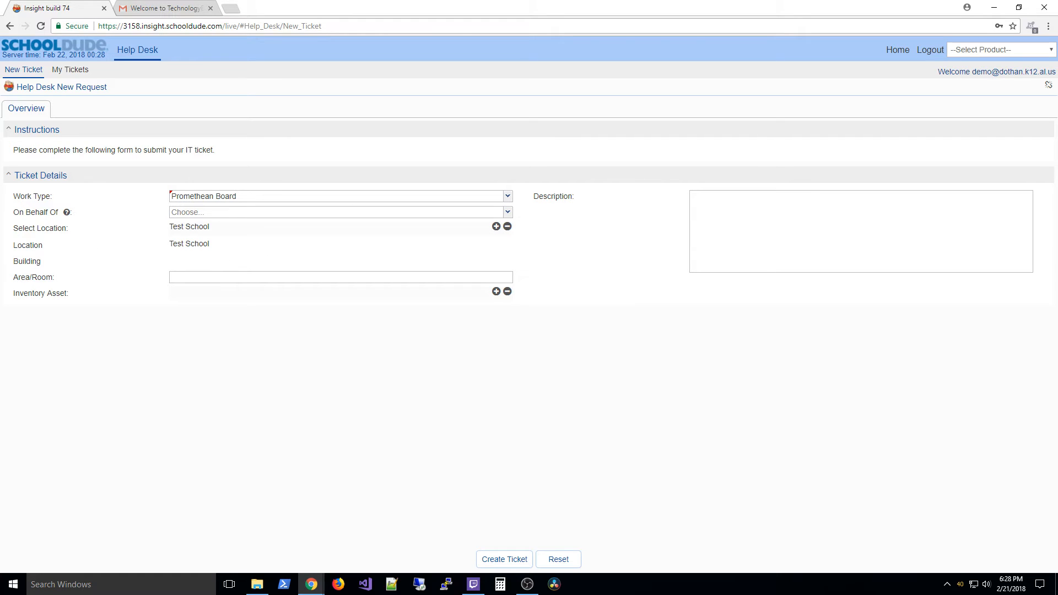
- Fill in the Area/Room field with 'Room 10'
click(172, 278)
text(Room )
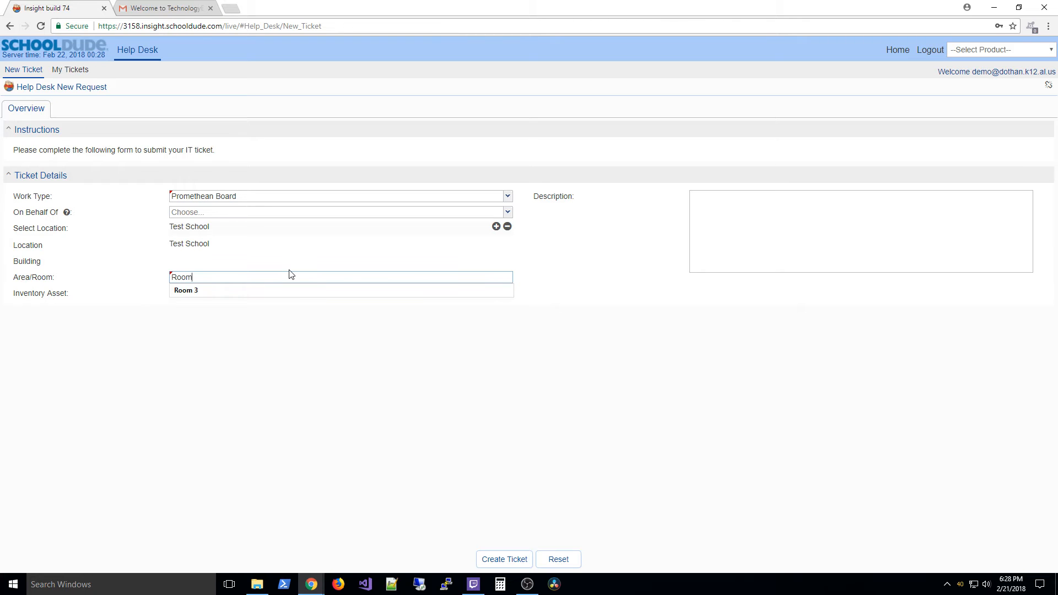
text(10)
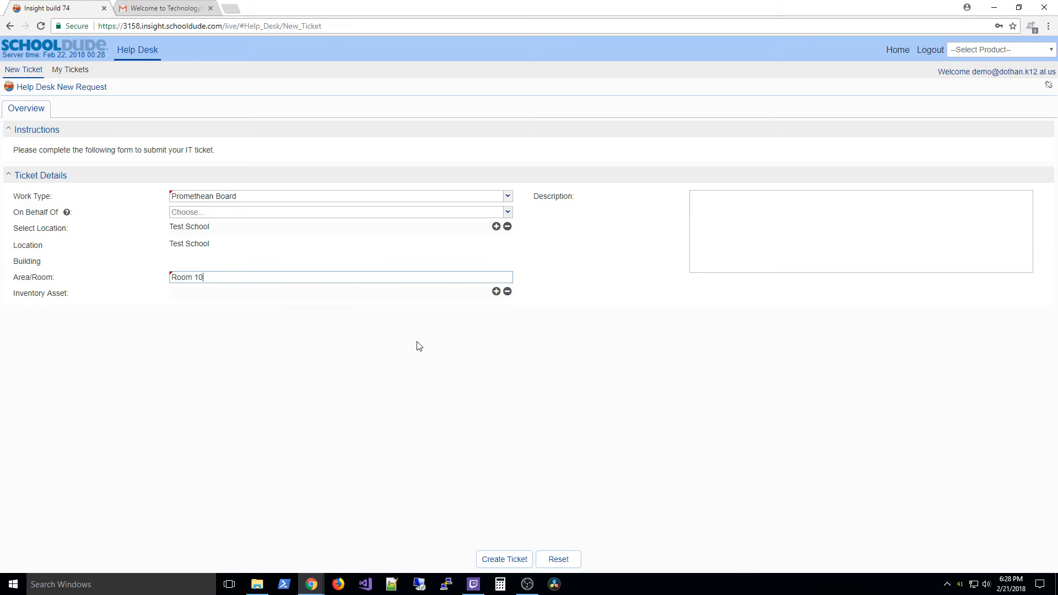
click(824, 223)
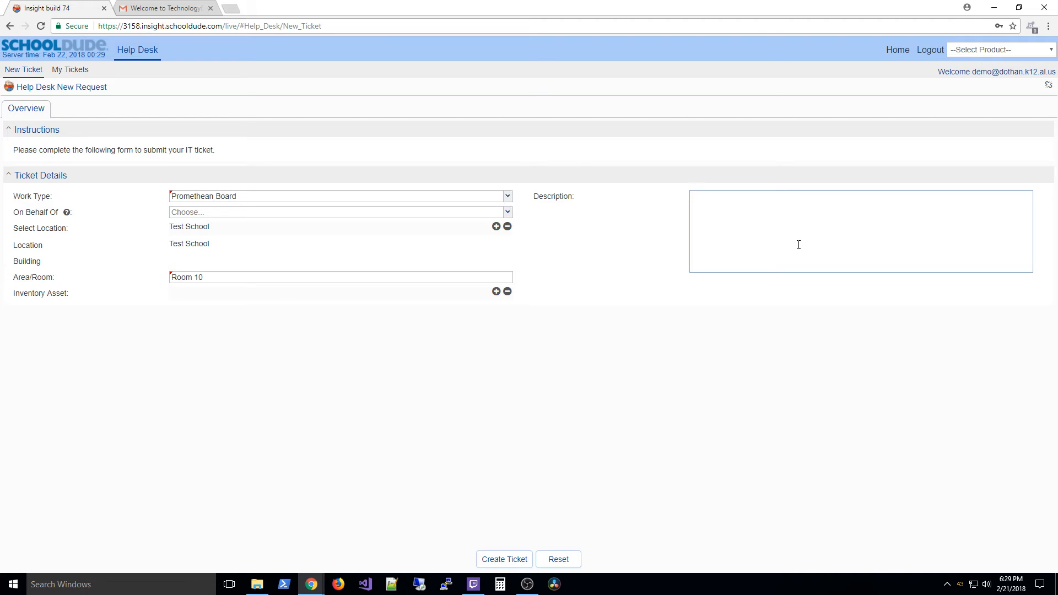
- Enter the description 'Pen is not working on Promethean Board.'
text(Pen is not working on Promethean Board.)
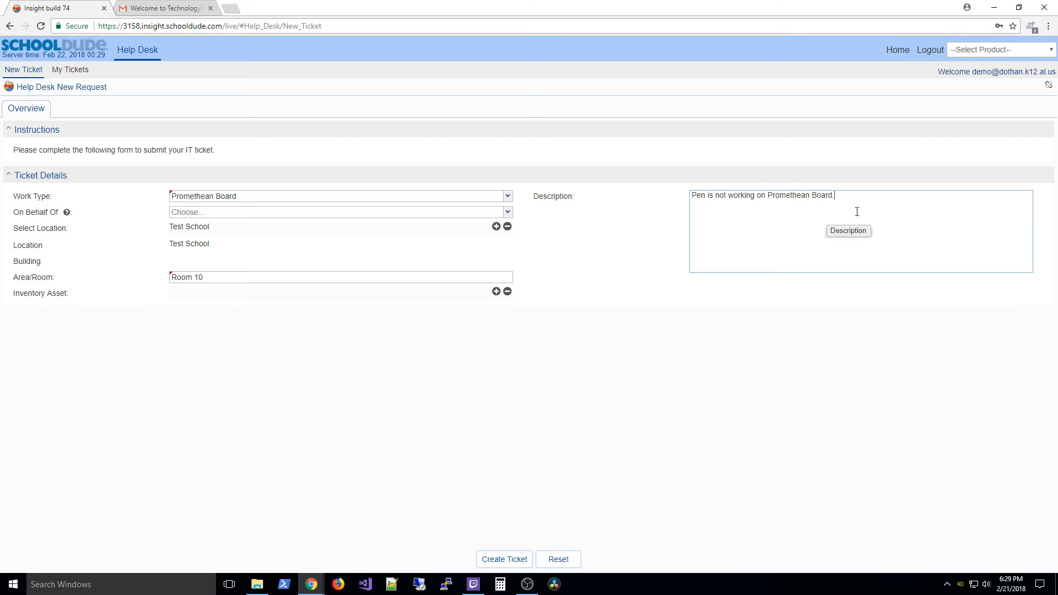
- Delete the description to trigger the required-field error, paste it back, and create the ticket
drag(855, 197, 690, 197)
key(ctrl+c)
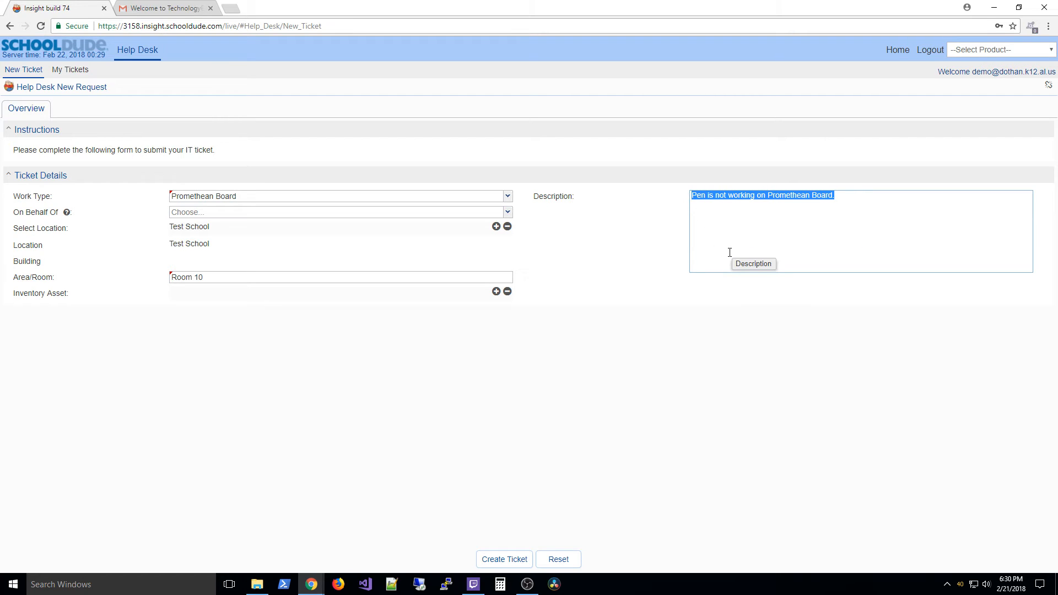
key(BackSpace)
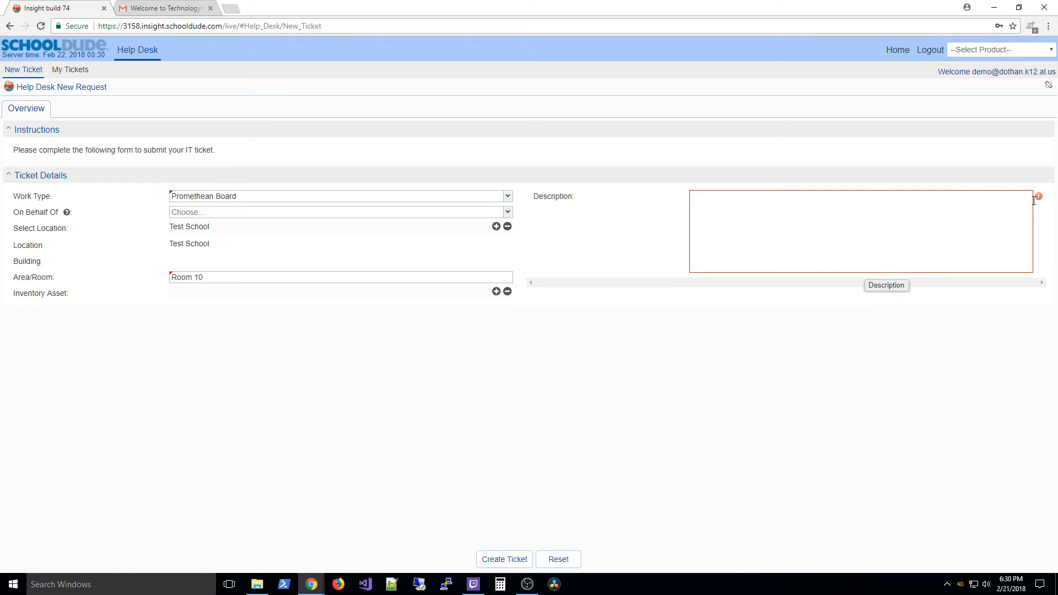
mouse_move(1041, 199)
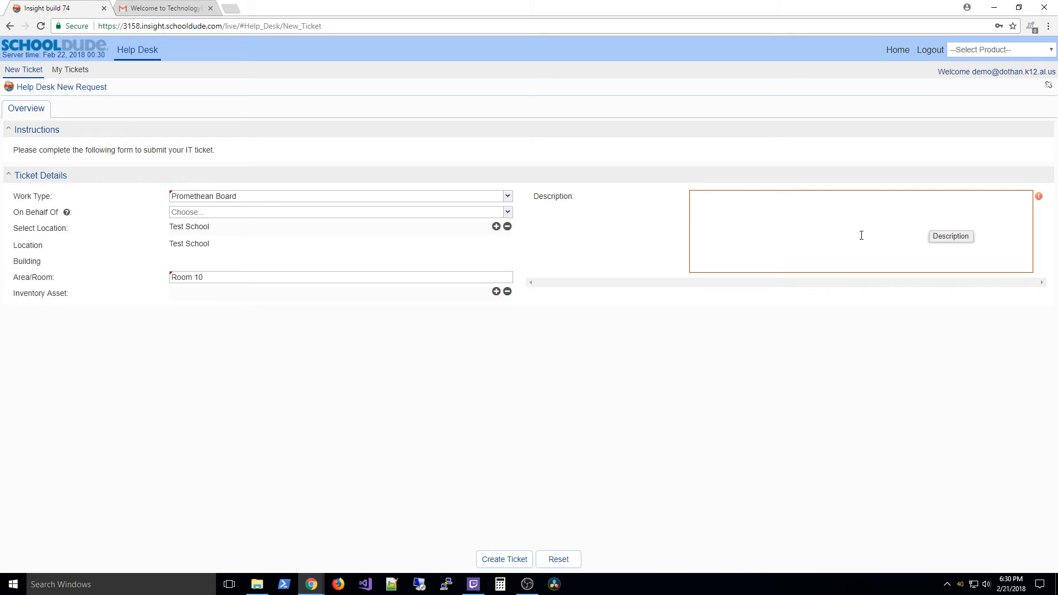
key(ctrl+v)
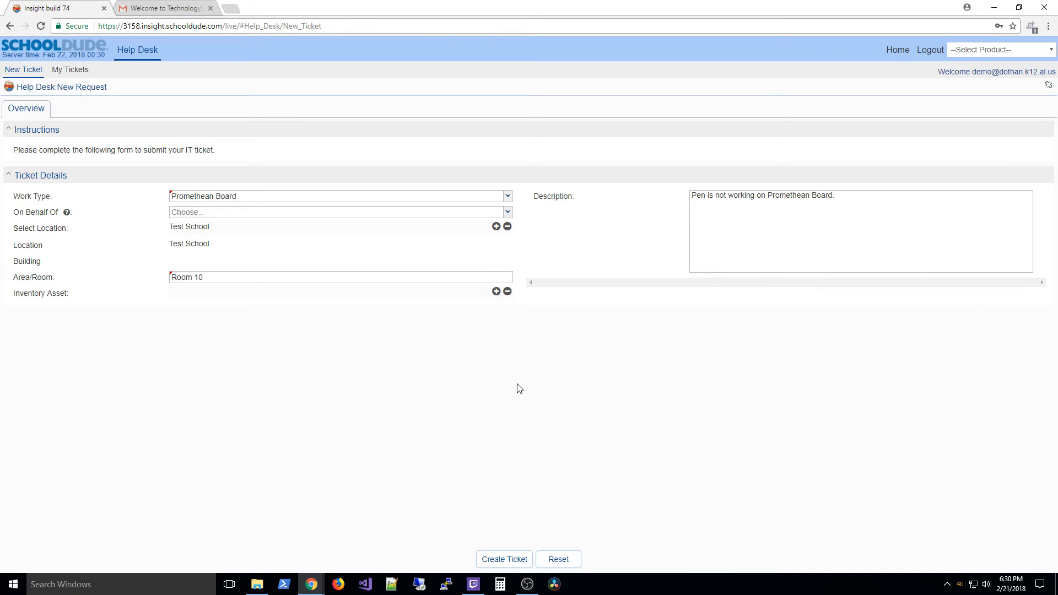
click(509, 567)
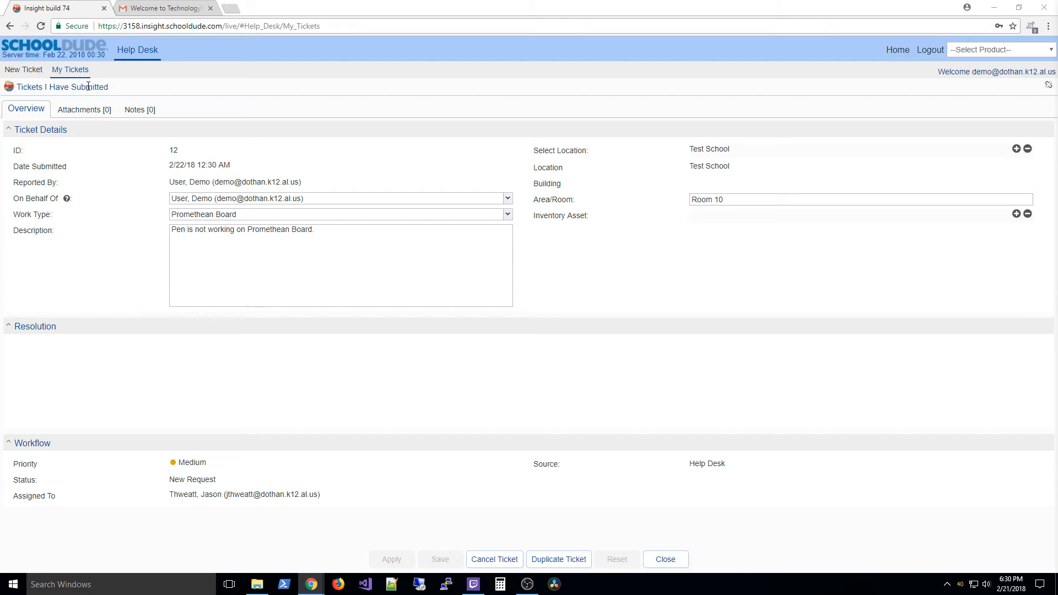
- Reload My Tickets to review ticket 12's details
click(81, 71)
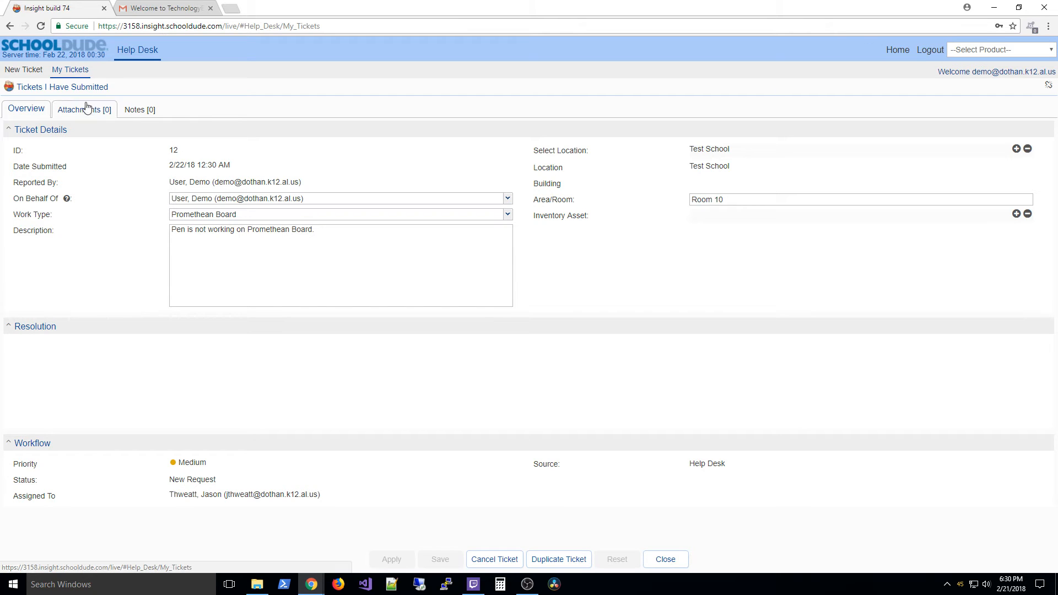
- Close ticket 12's details and sort submitted tickets by Date Submitted ascending
click(666, 561)
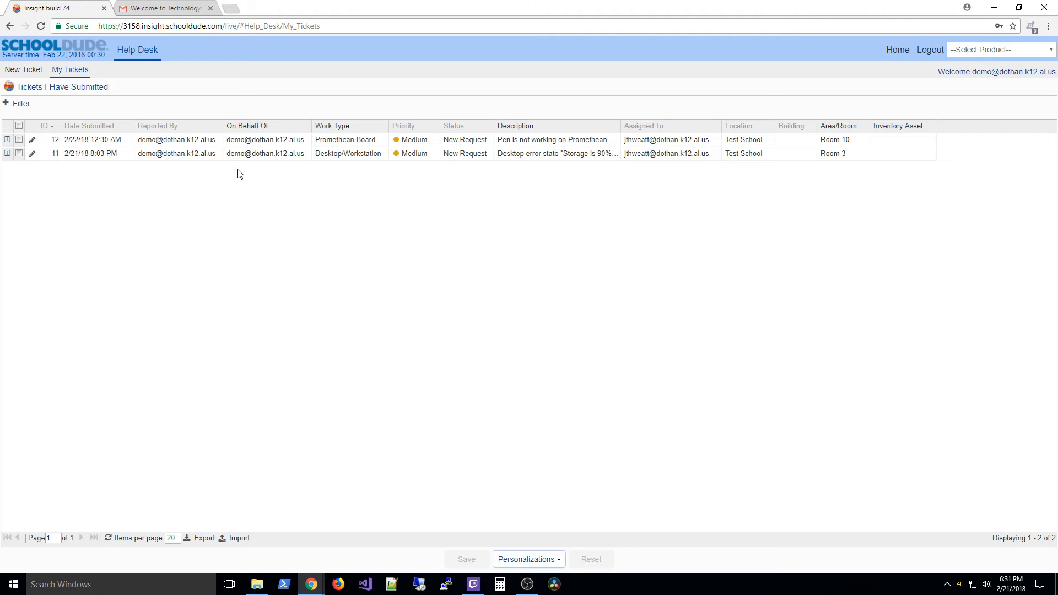
click(130, 128)
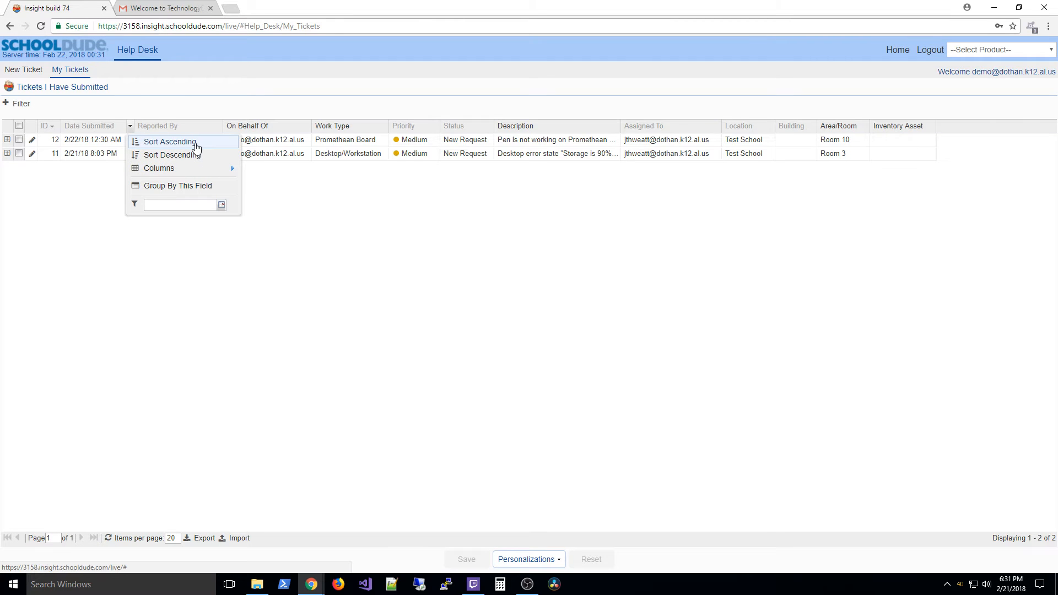
click(194, 145)
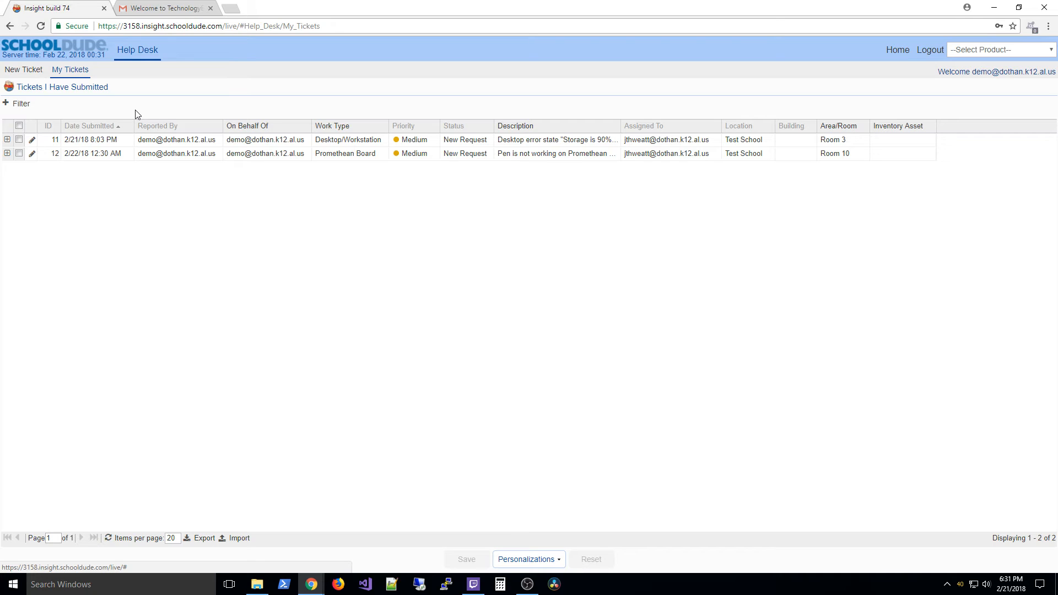
click(20, 103)
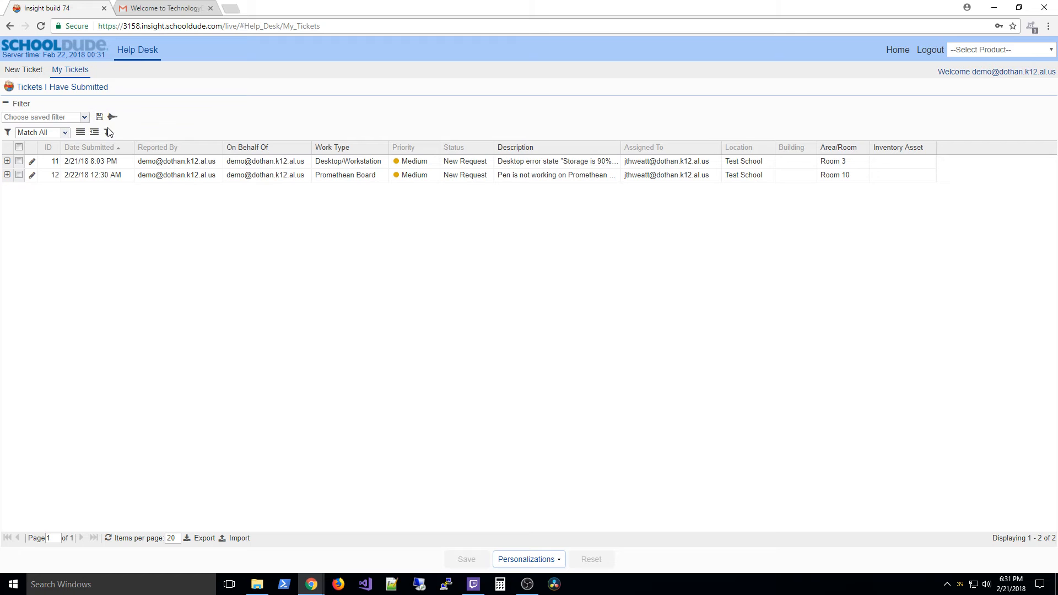
- Filter tickets to Work Type equals Promethean Board, then delete that condition and rerun
click(80, 133)
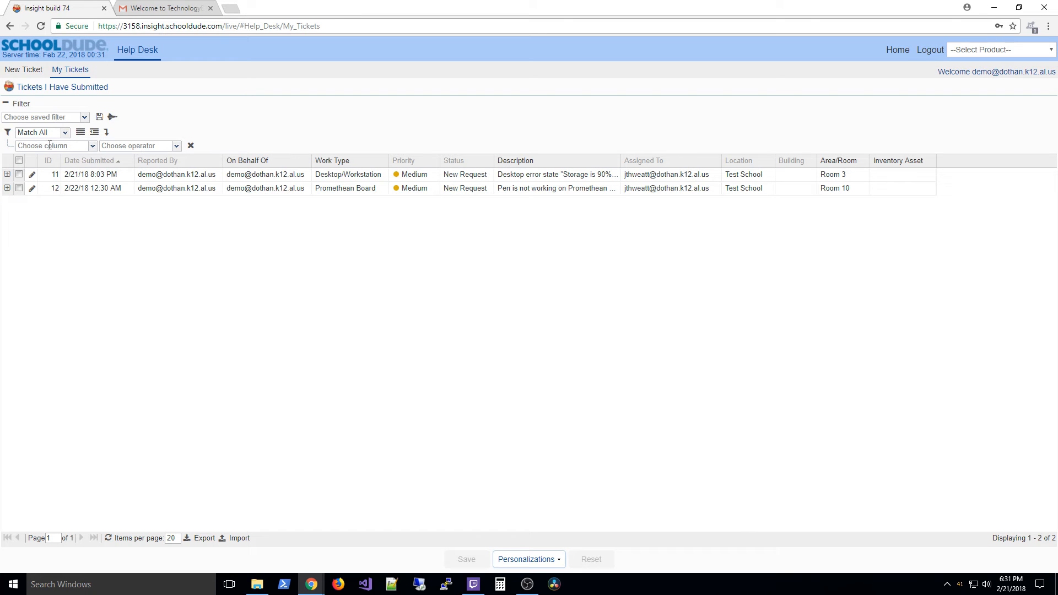
click(93, 147)
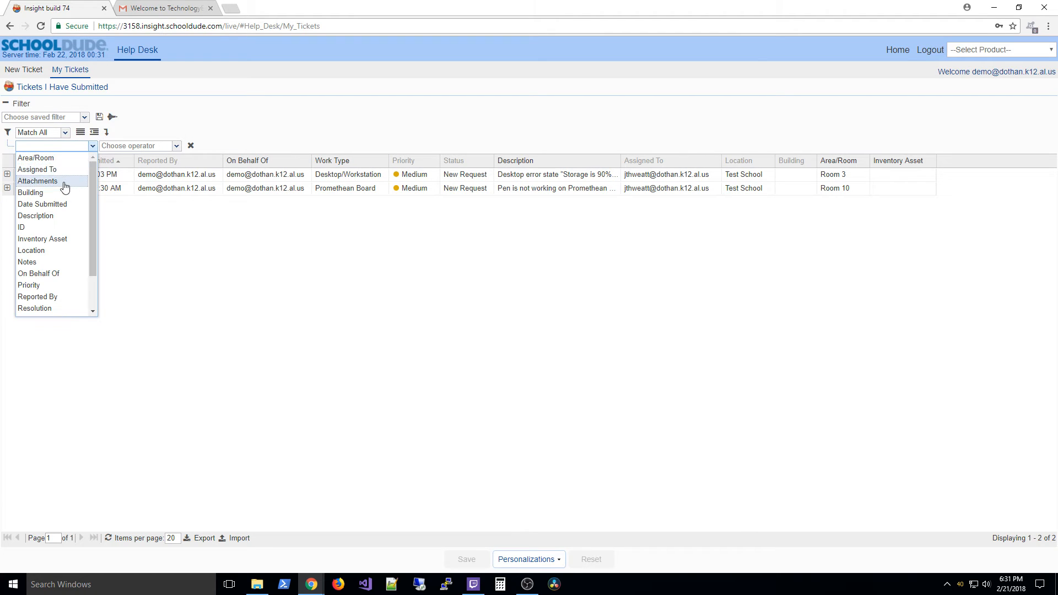
scroll(46, 278, down, 1)
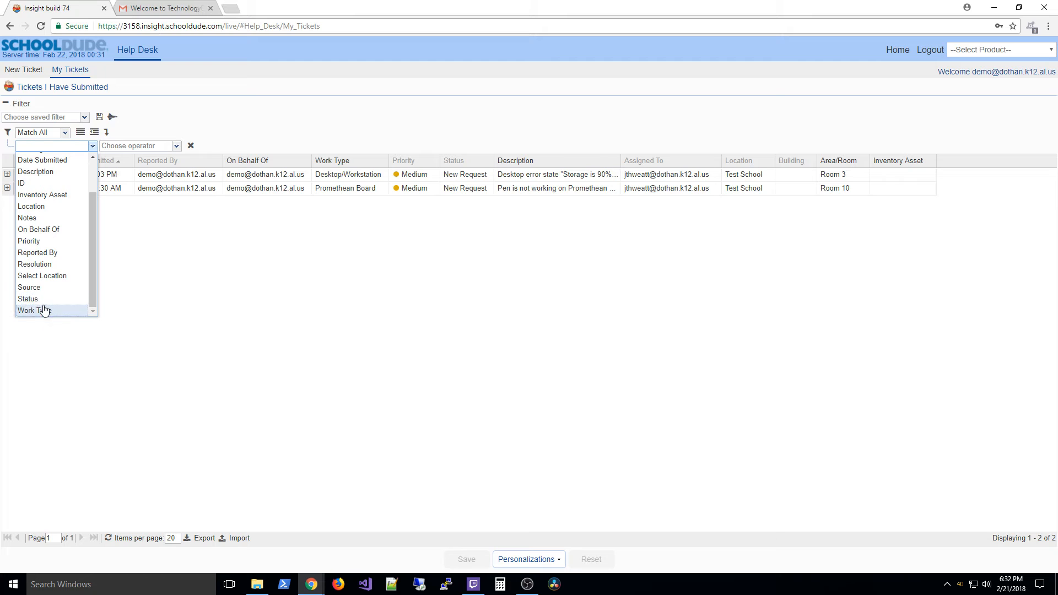
click(42, 310)
click(177, 148)
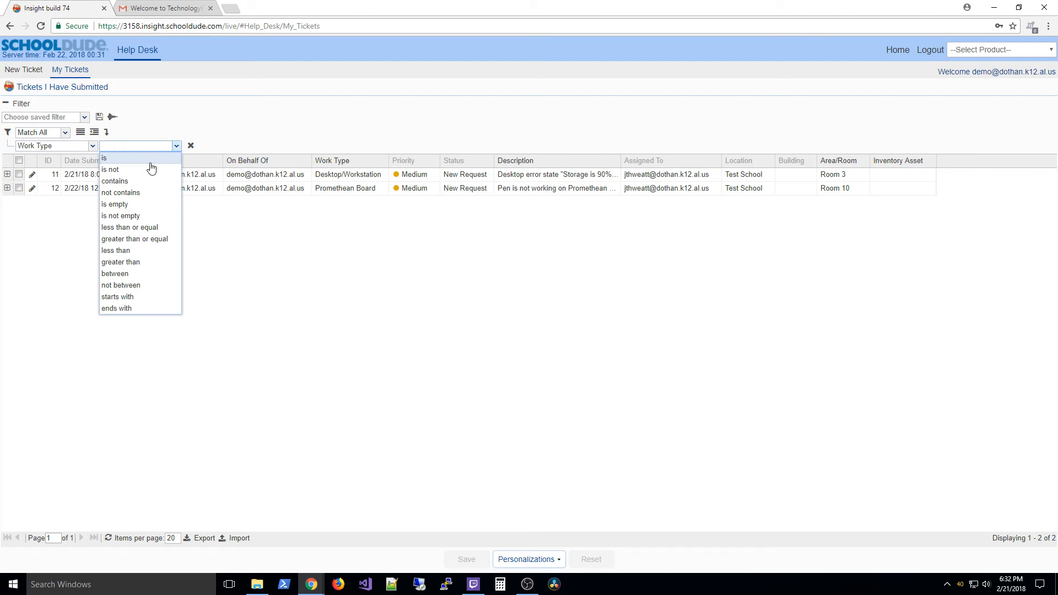
click(150, 164)
click(261, 146)
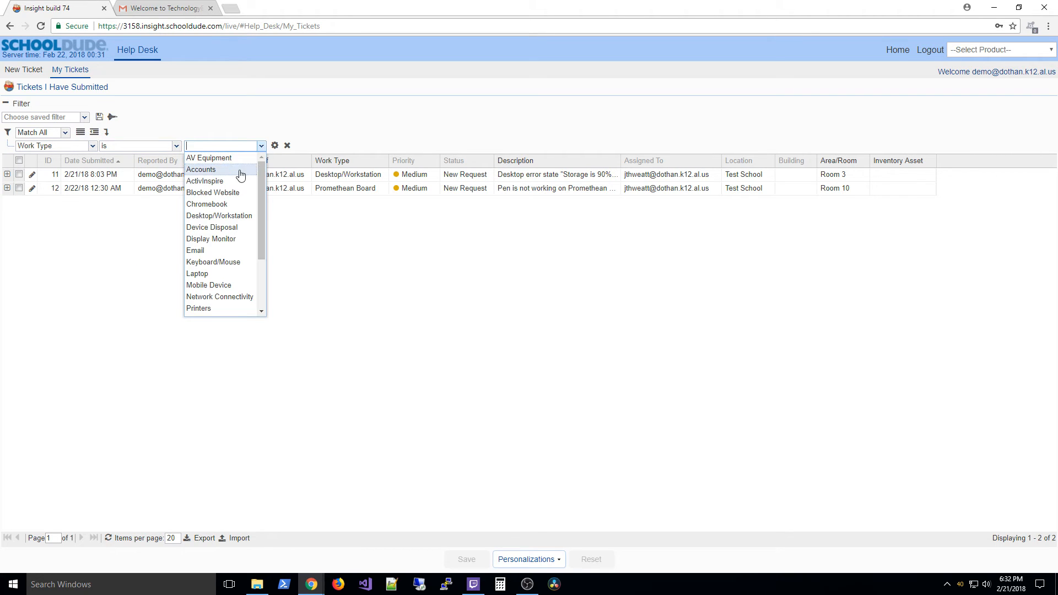
scroll(232, 244, down, 3)
click(226, 240)
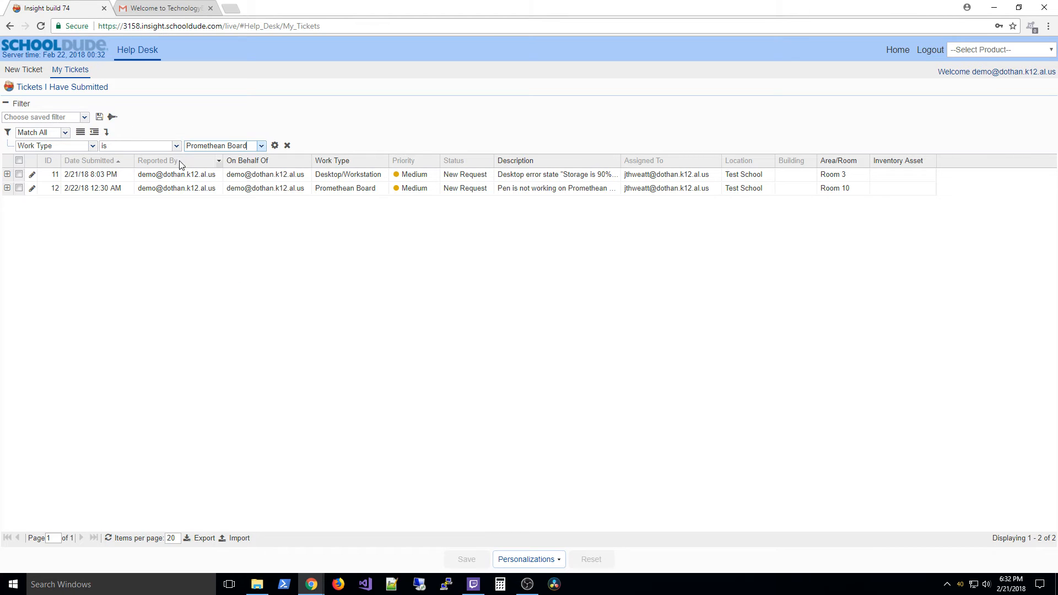
click(113, 119)
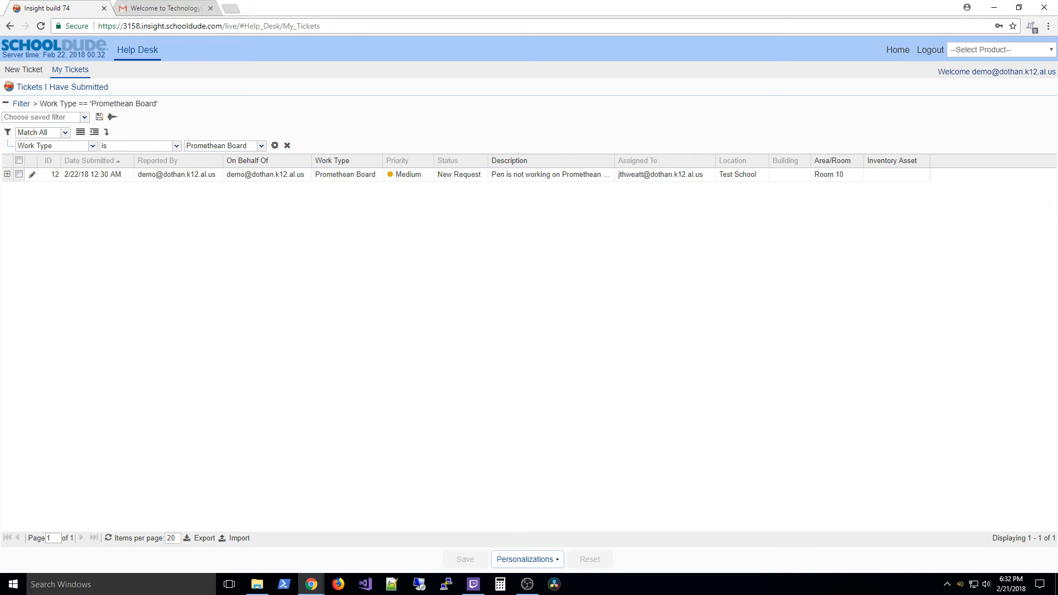
click(287, 148)
click(113, 119)
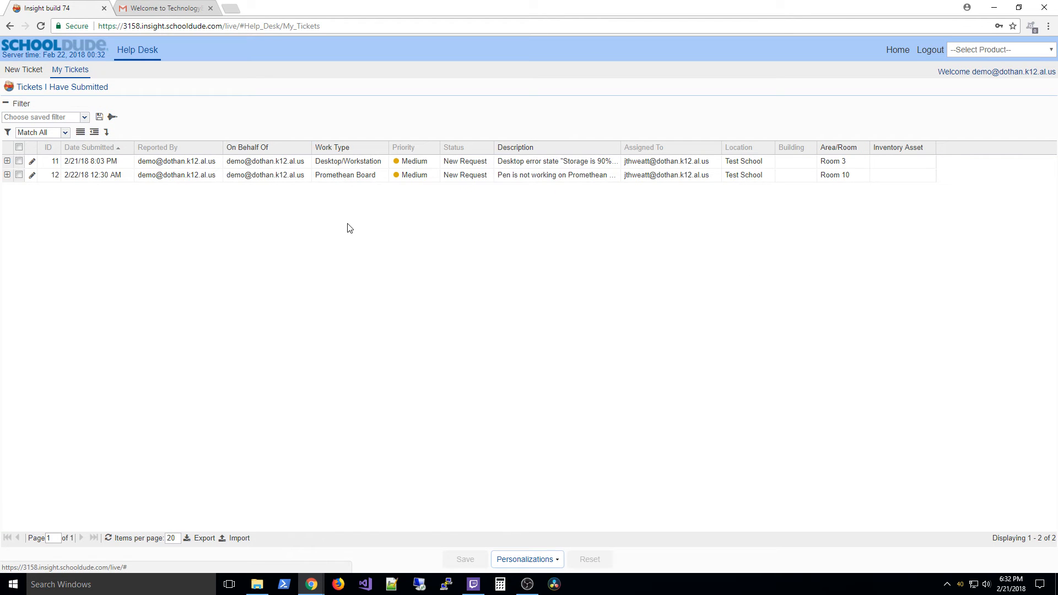
- Keep match-all and add a new filter condition on the Date Submitted column
click(67, 133)
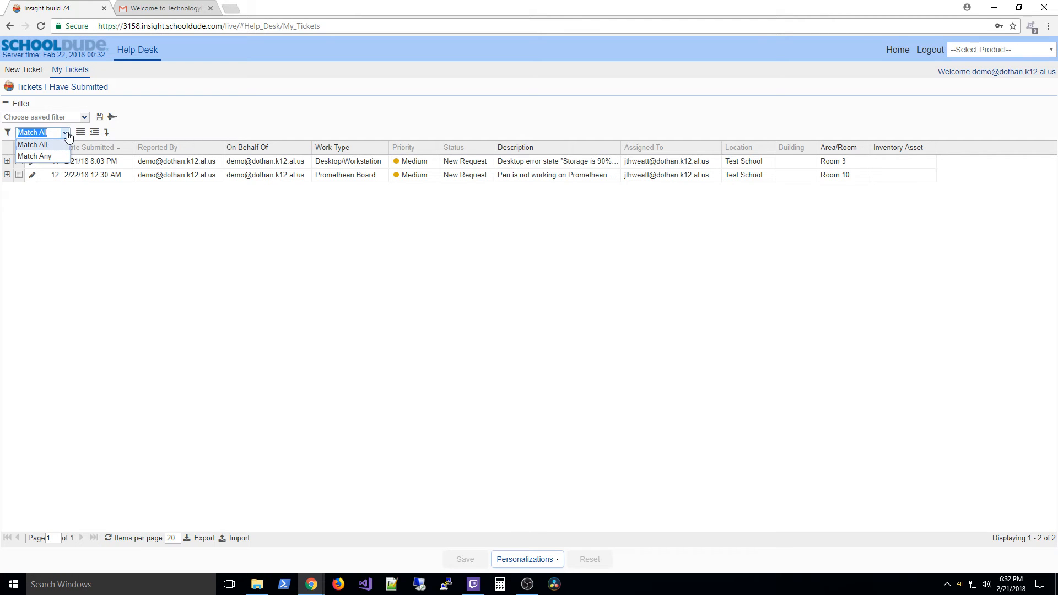
click(56, 145)
click(81, 133)
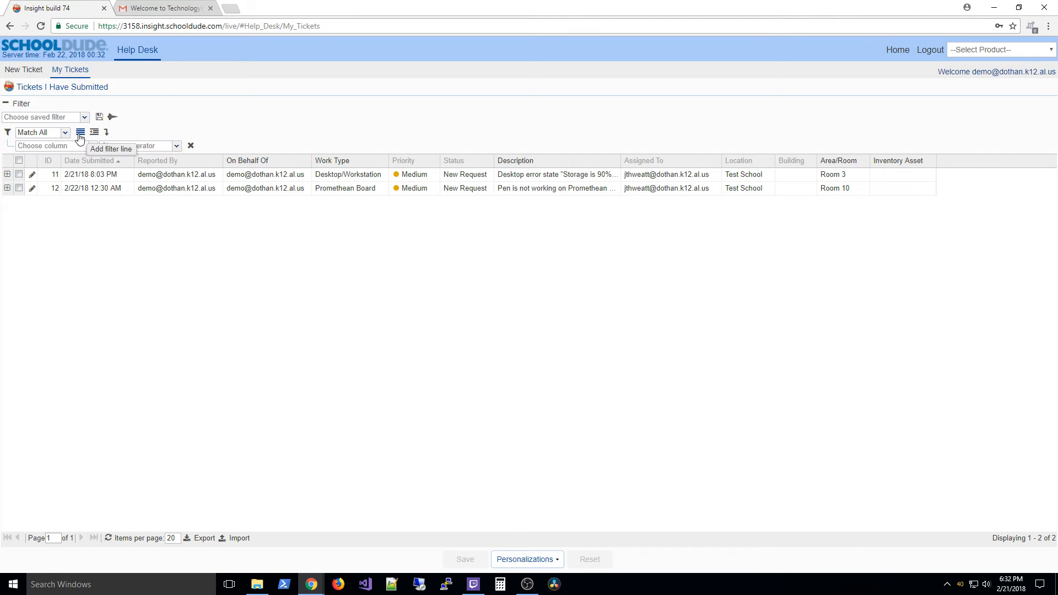
click(92, 146)
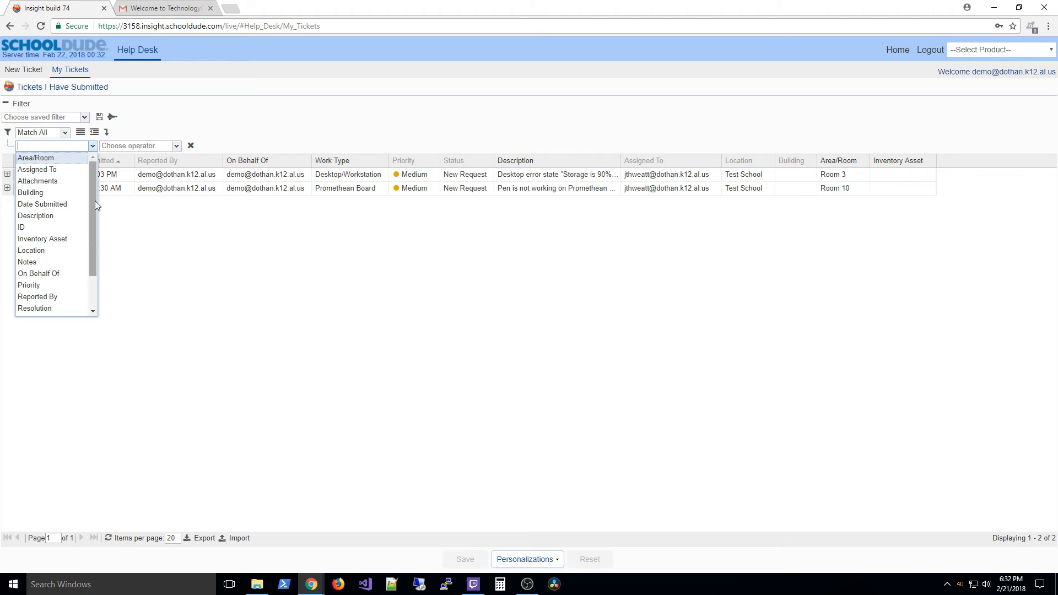
scroll(74, 289, down, 3)
scroll(68, 303, up, 3)
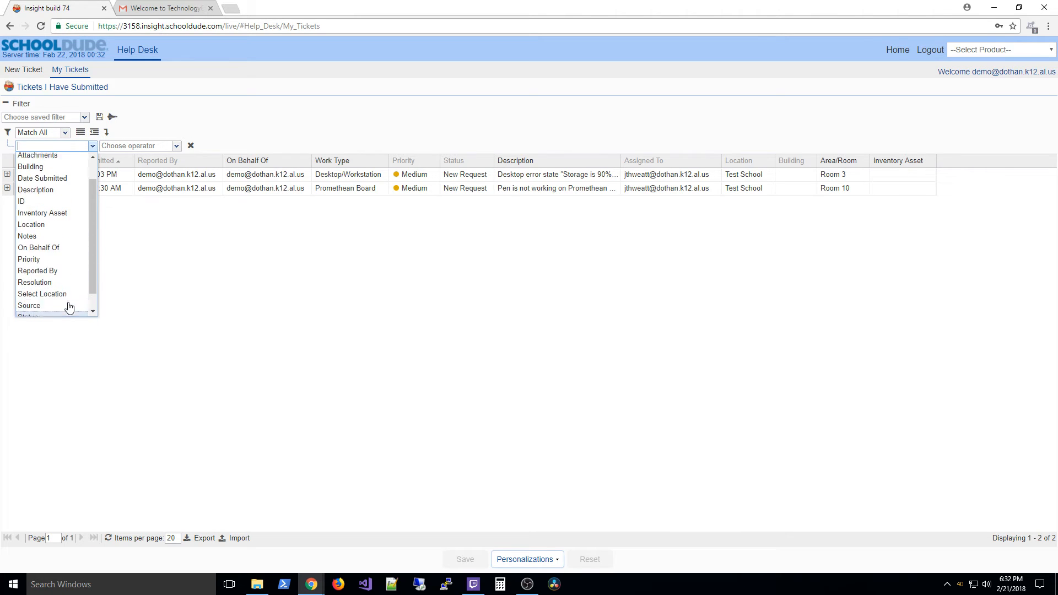
click(61, 204)
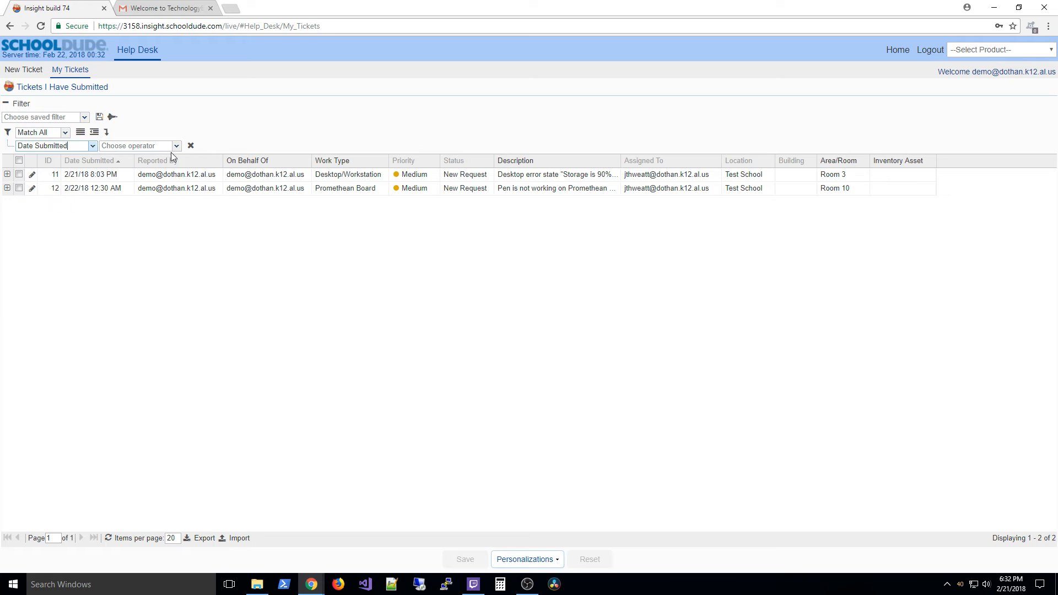
- Apply a Date Submitted greater than February 16 filter to the tickets
click(172, 147)
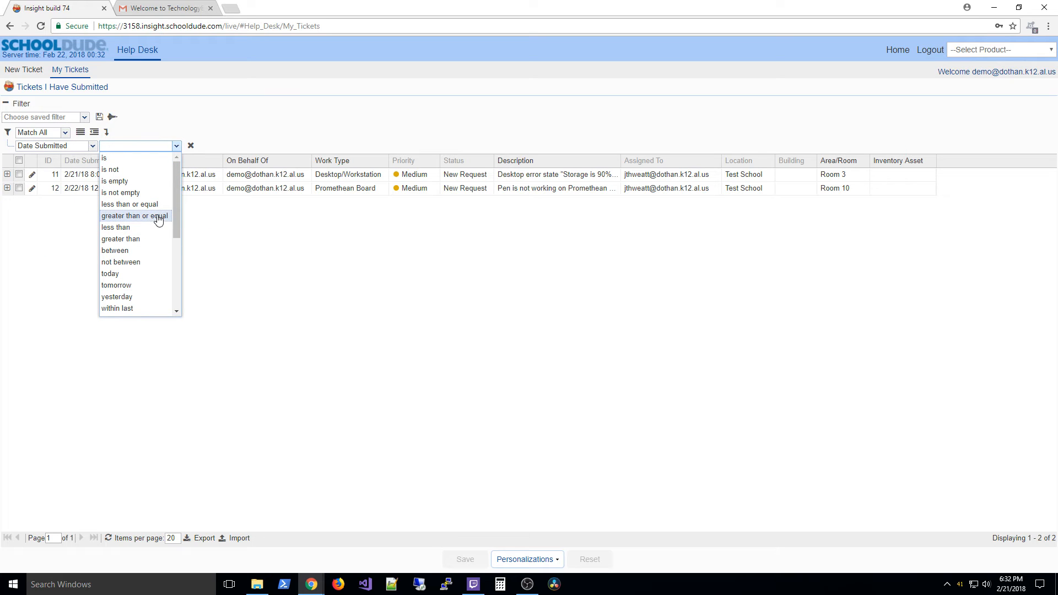
click(156, 216)
click(176, 145)
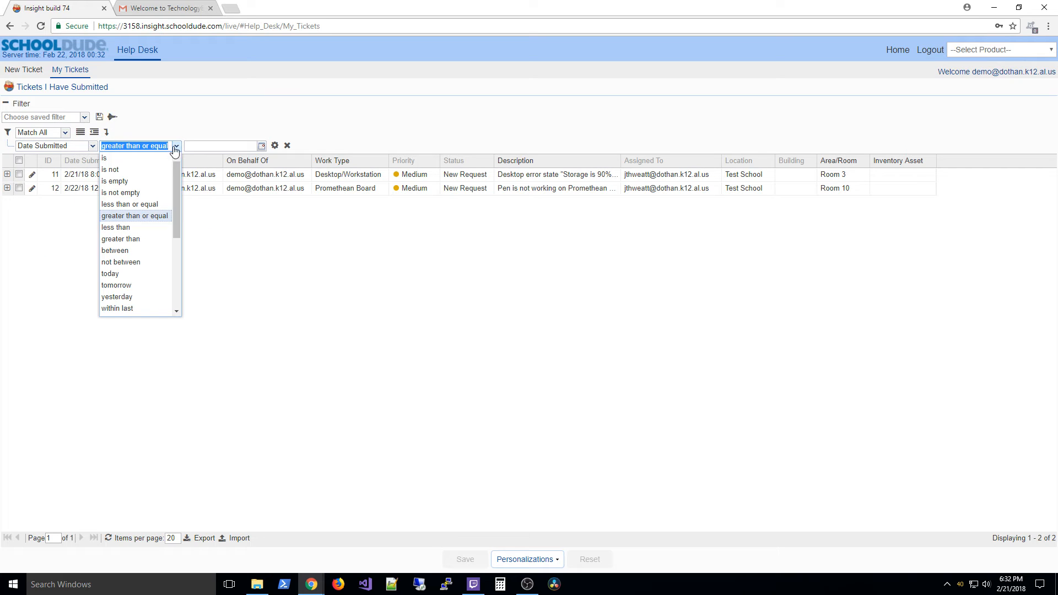
click(141, 237)
click(219, 147)
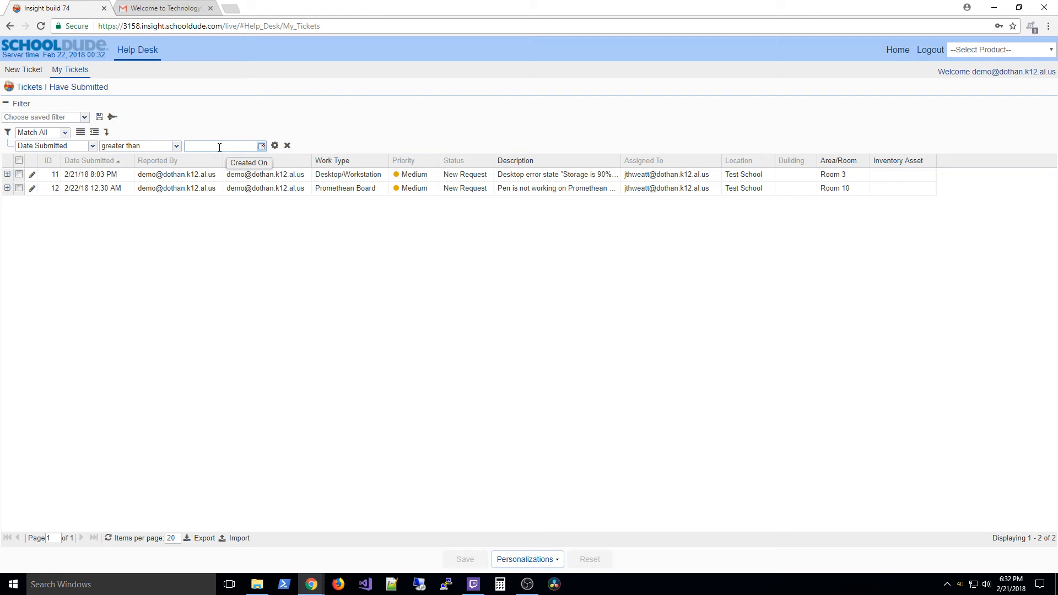
text(5)
click(262, 147)
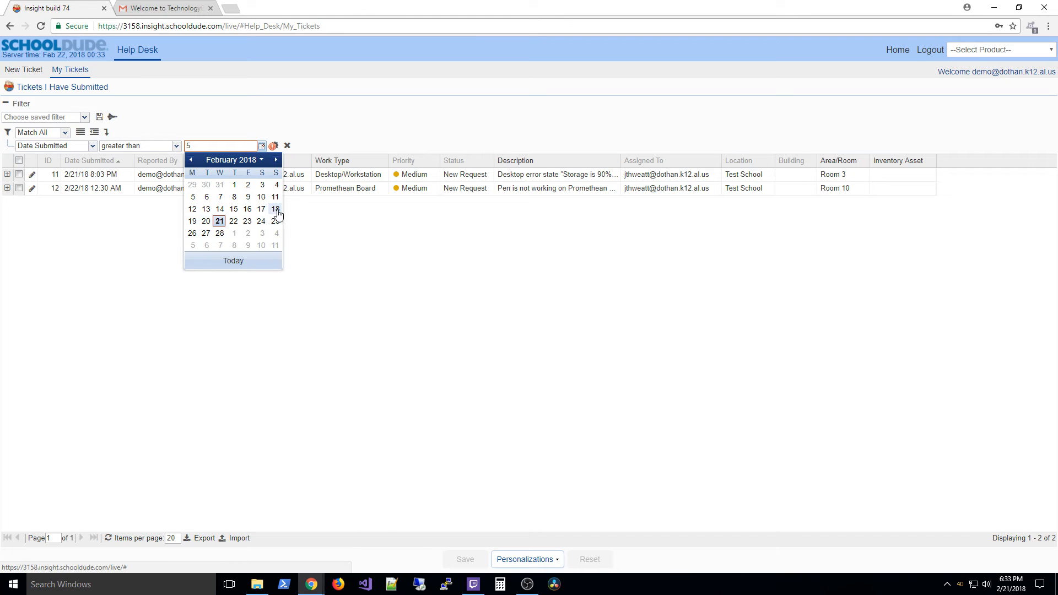
click(247, 209)
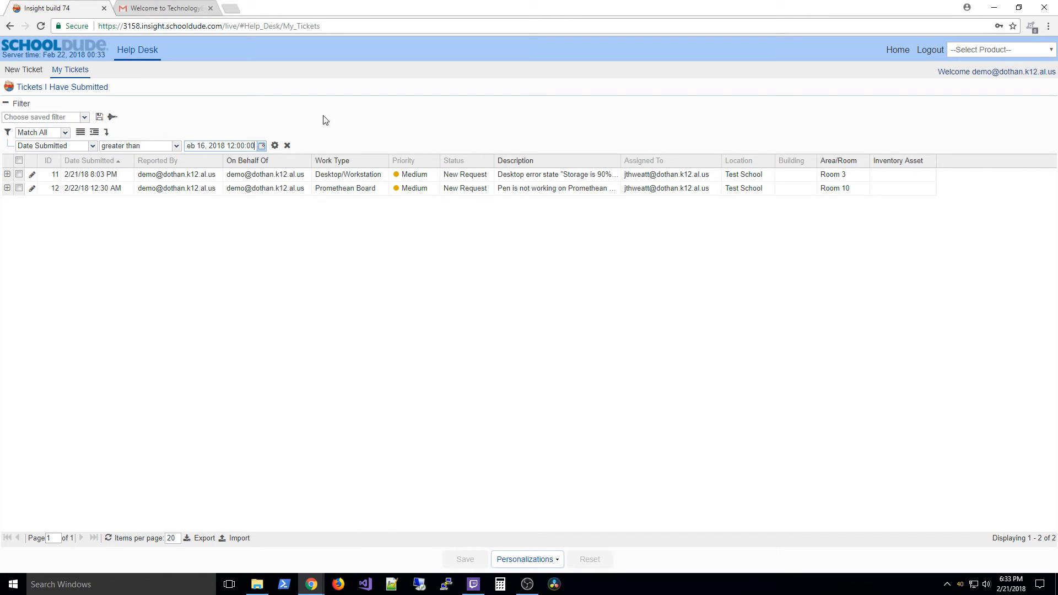
click(112, 118)
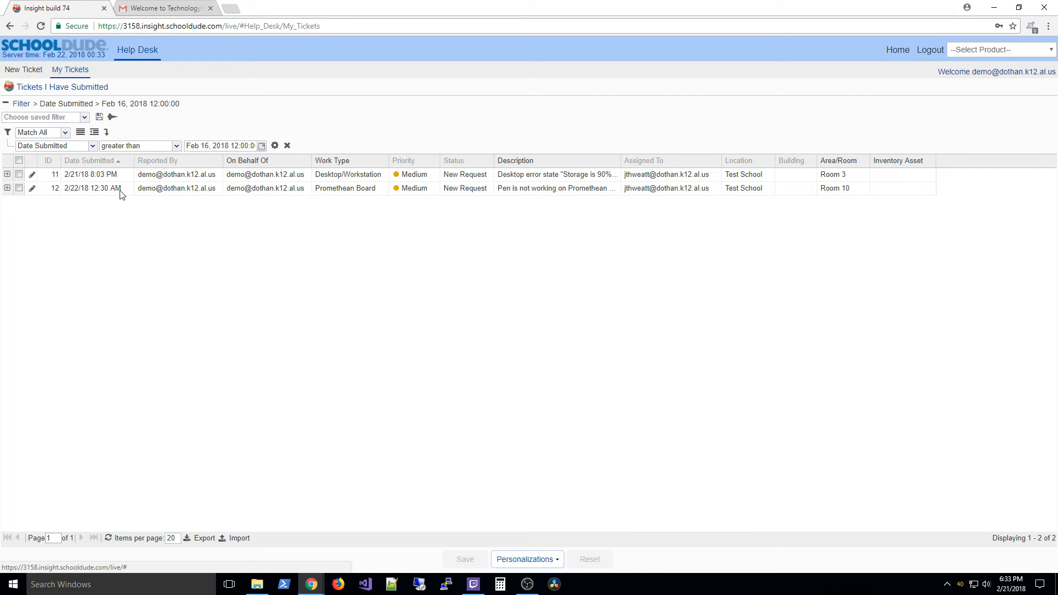
- Change the condition to Date Submitted less than February 16 and reapply it
click(165, 146)
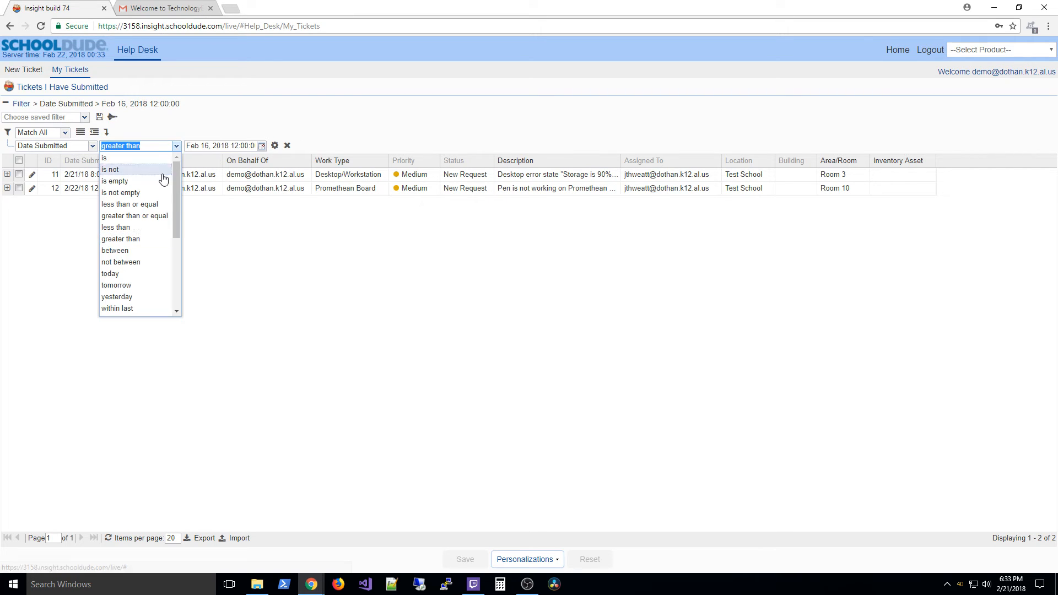
click(138, 227)
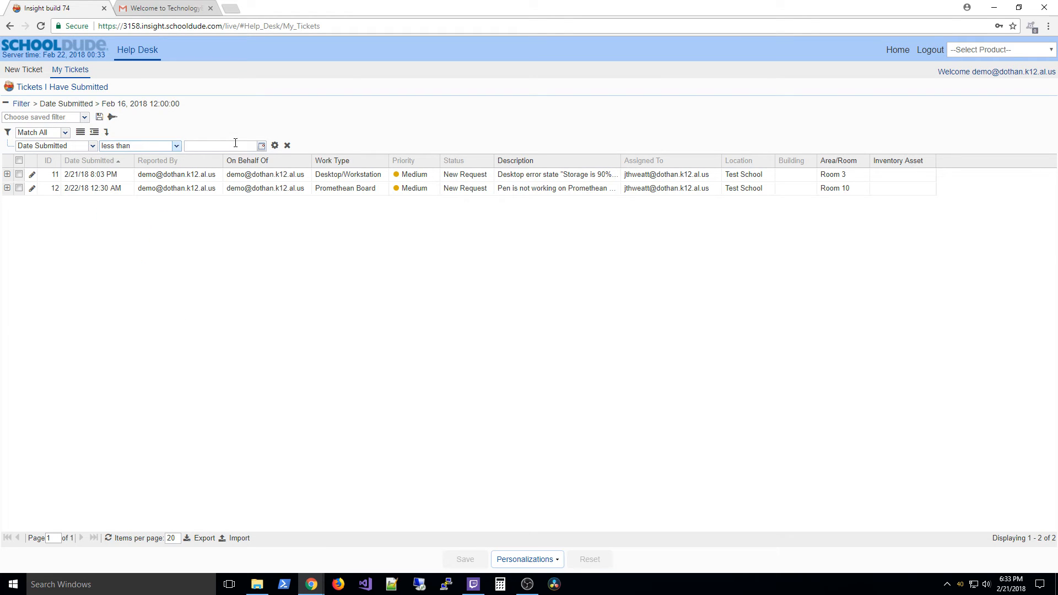
click(262, 145)
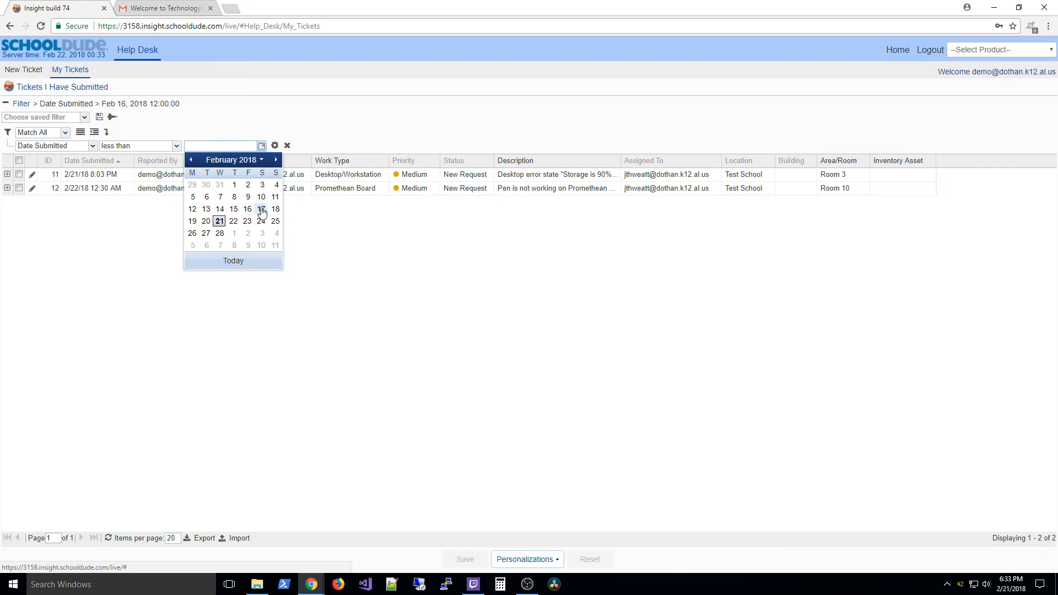
click(248, 209)
click(111, 117)
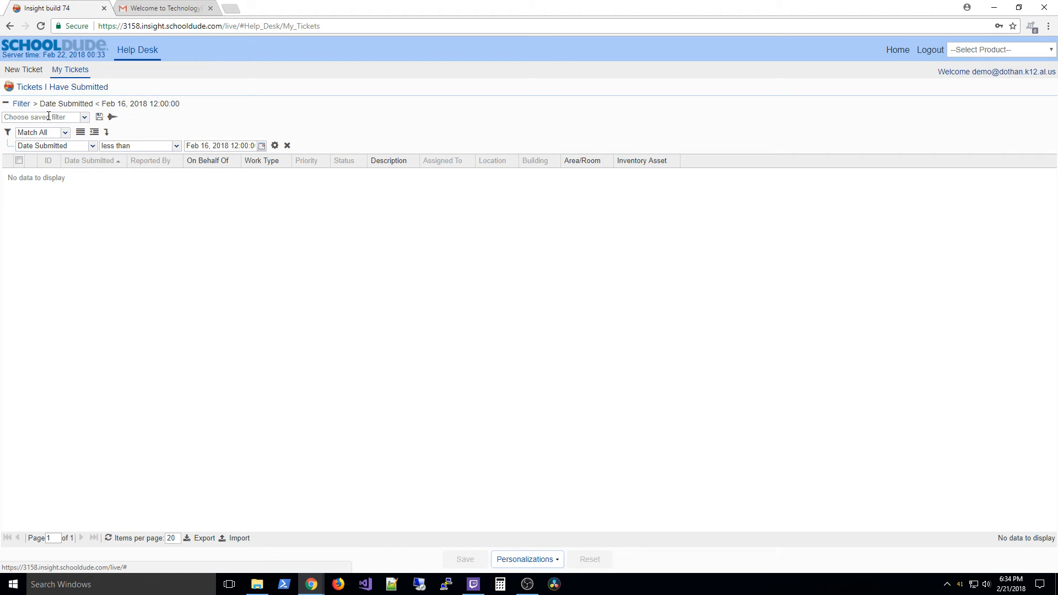
- Save the current filter for yourself as 'Tickets older than 5 Days'
click(99, 117)
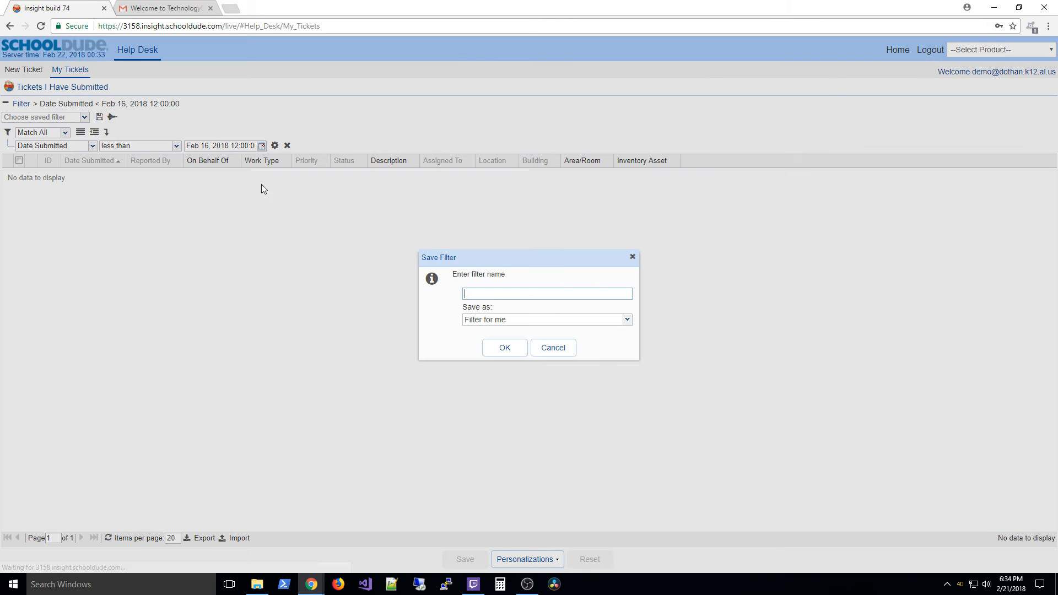
click(553, 289)
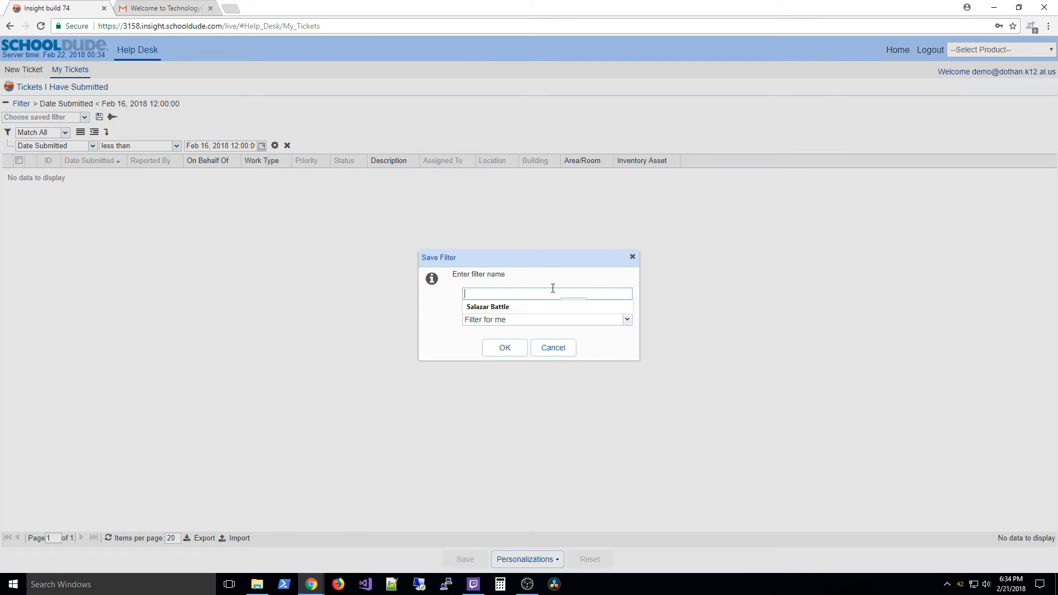
text(Tickets )
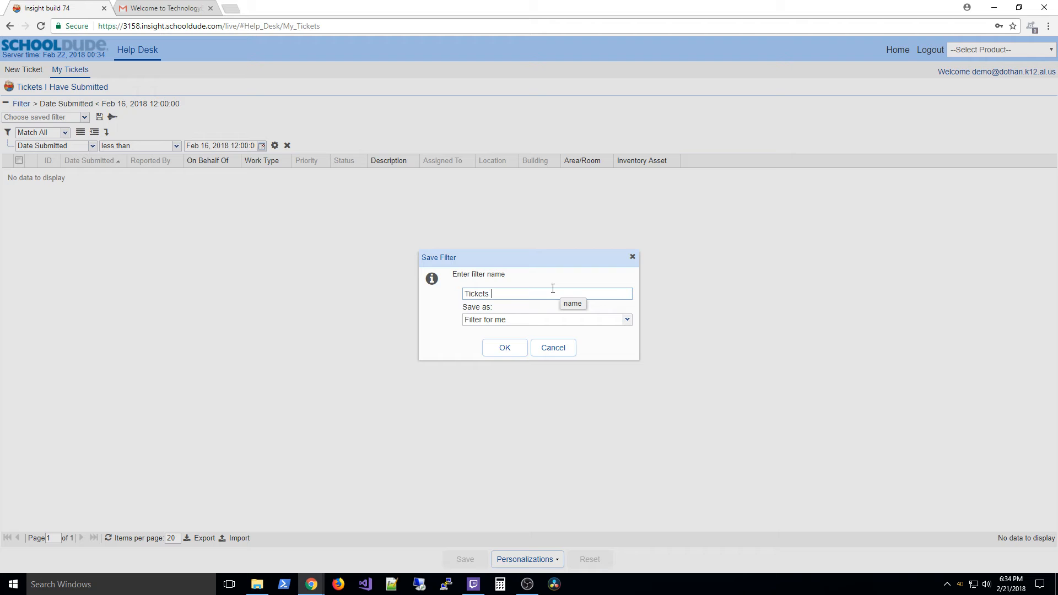
text(older than 5 Days)
click(629, 322)
click(628, 322)
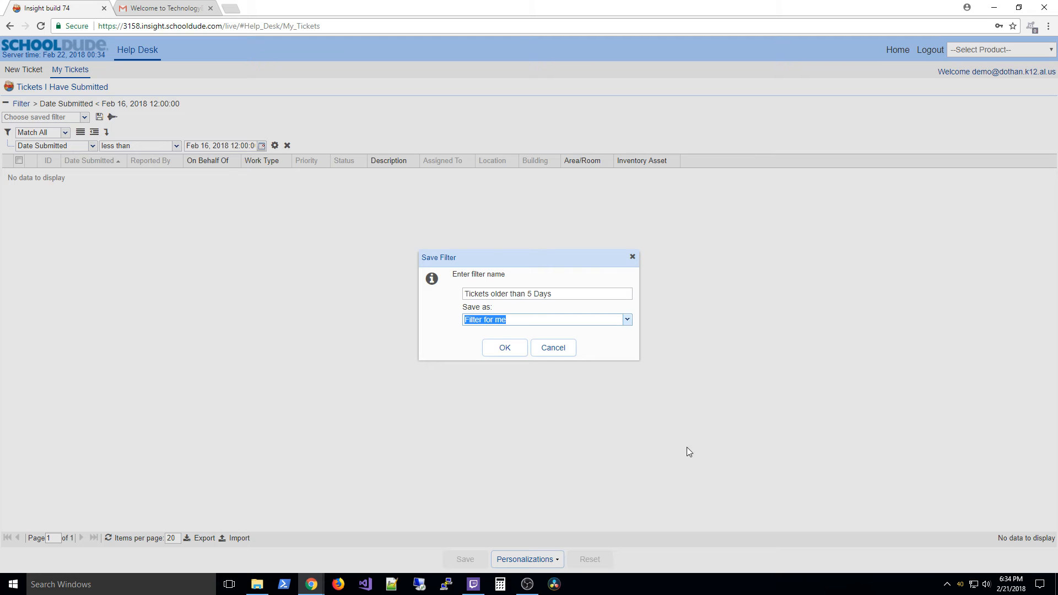
click(505, 349)
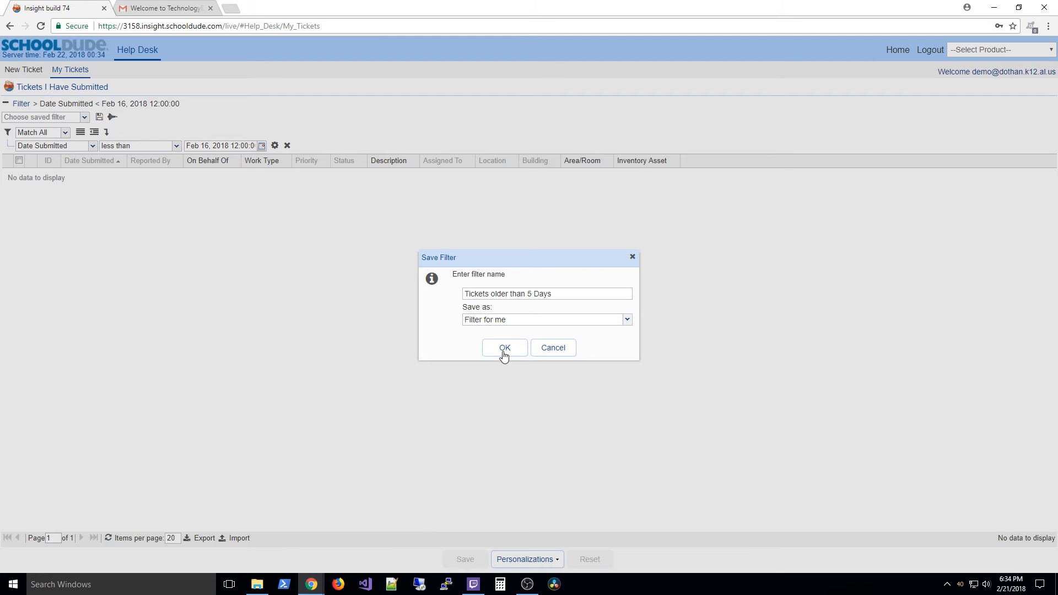
- Remove the Date Submitted condition and reload the tickets so both reappear
click(85, 118)
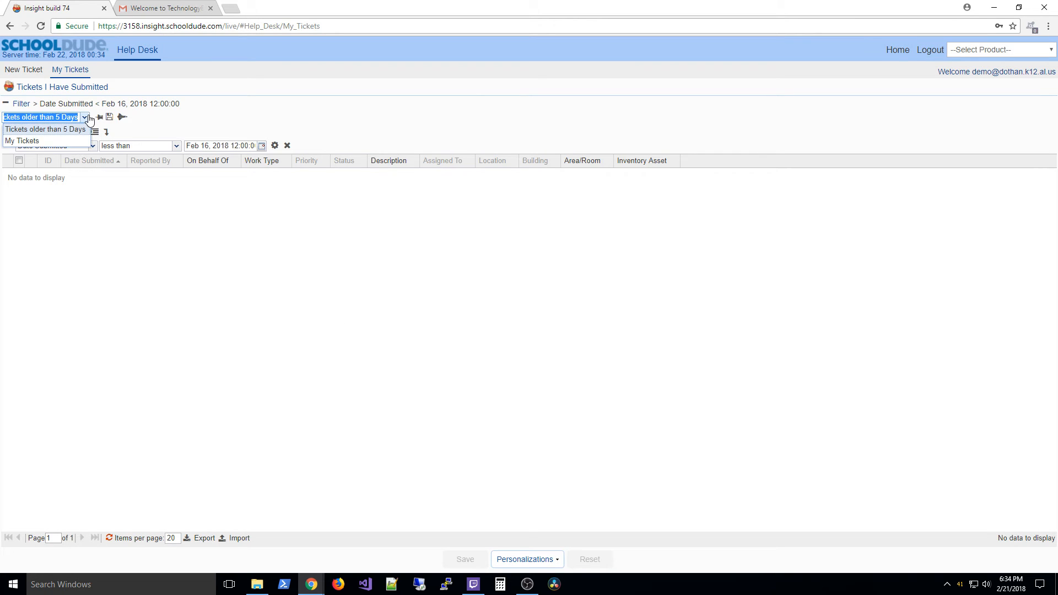
click(85, 117)
click(288, 147)
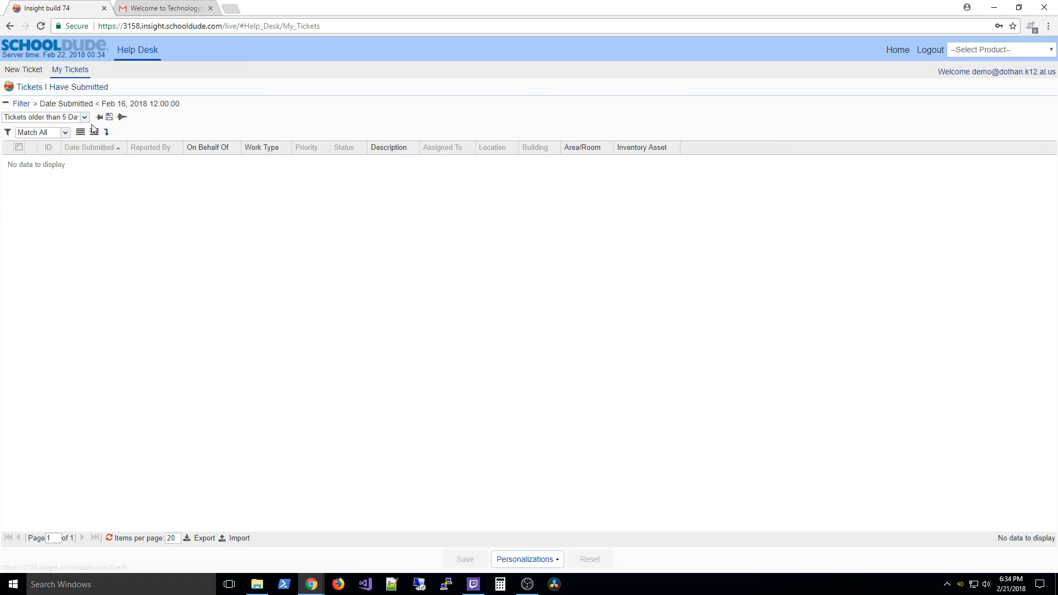
click(122, 117)
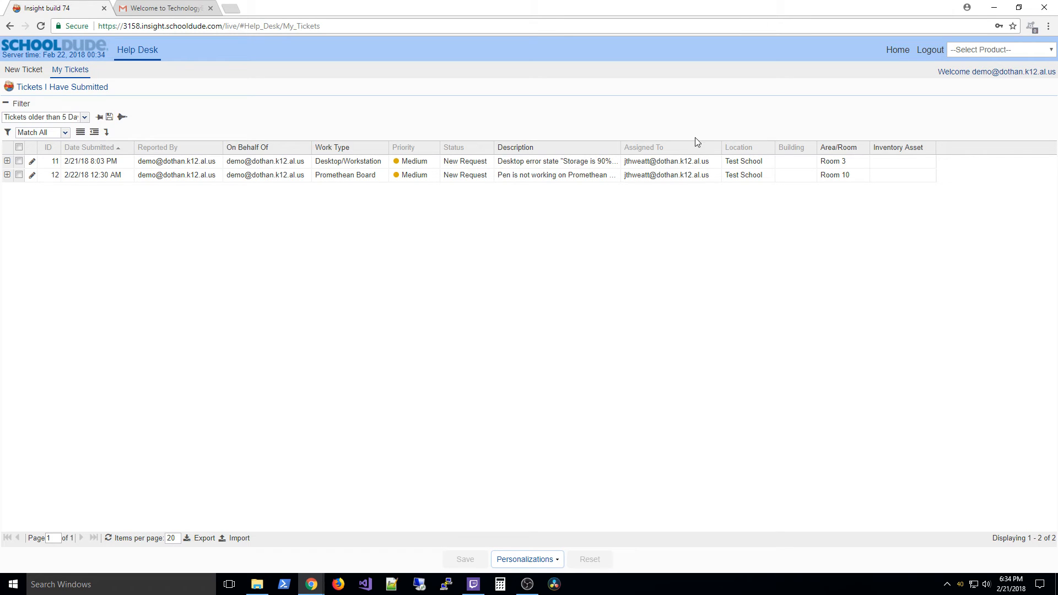
- Open ticket 11 for editing from its row in the submitted-tickets list
click(32, 163)
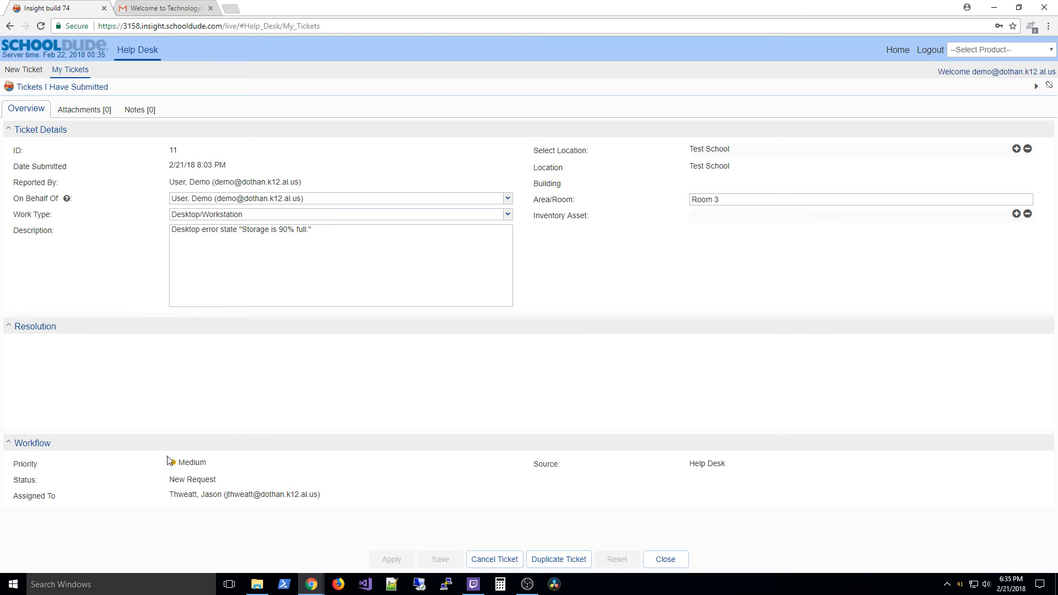
- Highlight ticket 11's Medium priority, New Request status and assigned technician fields
double_click(195, 463)
click(218, 465)
double_click(201, 466)
drag(167, 479, 229, 476)
drag(157, 496, 346, 503)
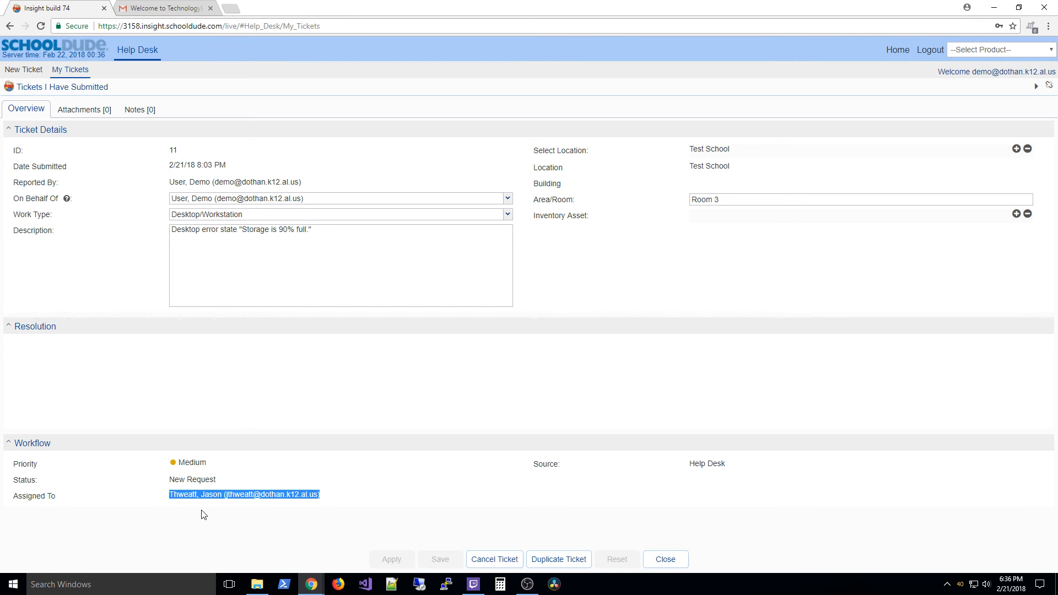
- Show ticket 11's Attachments tab, which lists no attachments
click(92, 115)
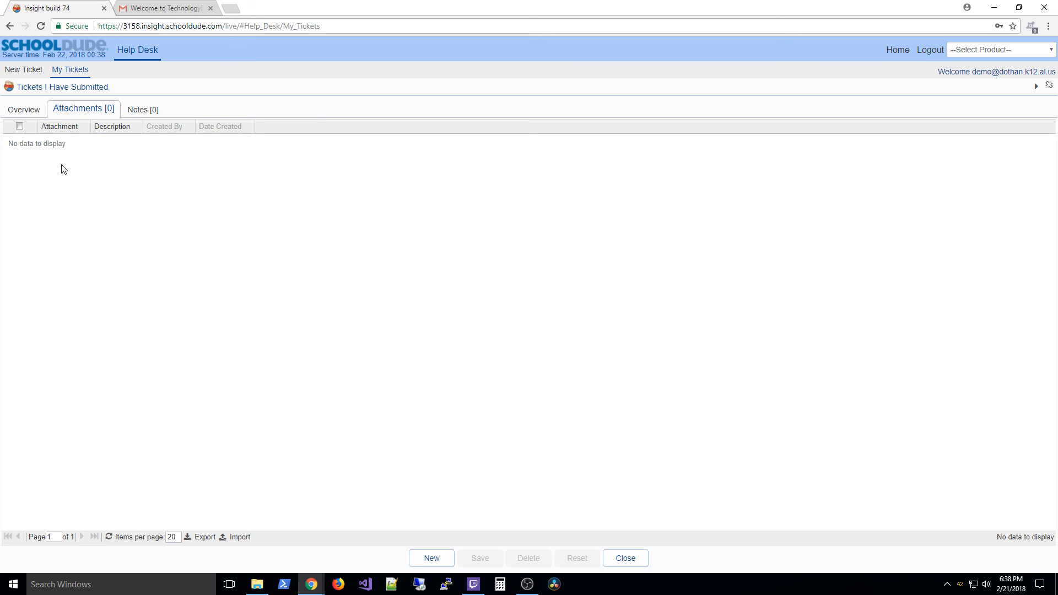
- Show ticket 11's Notes tab, which has no notes
click(151, 114)
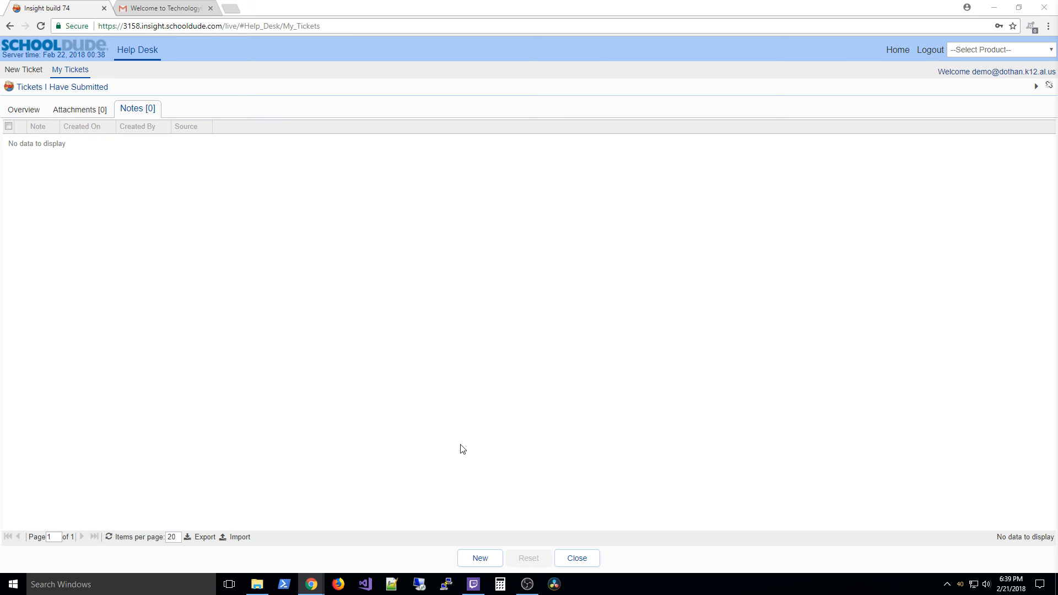
click(35, 102)
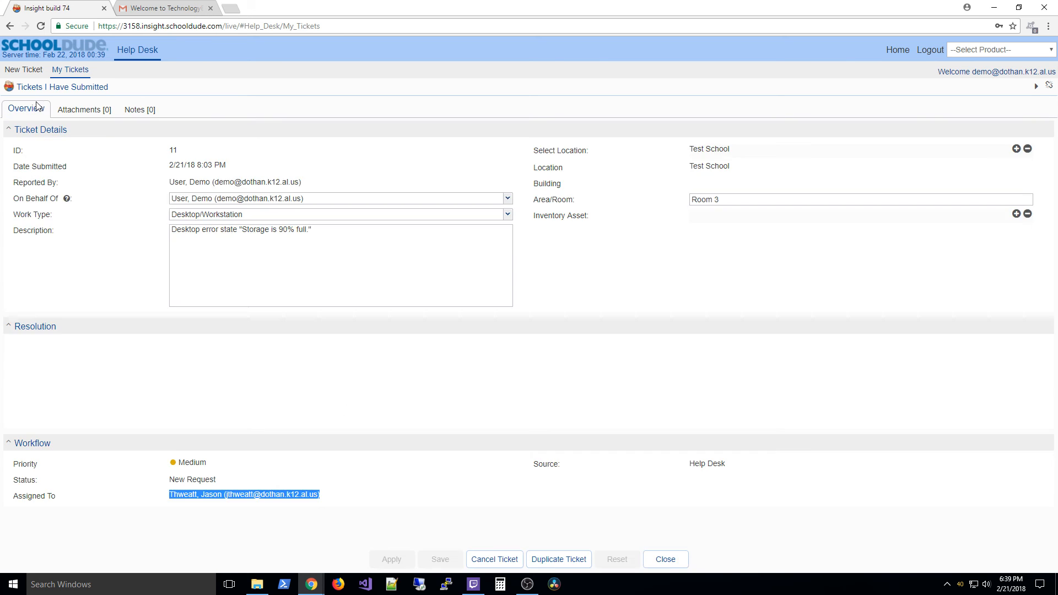
drag(171, 229, 333, 228)
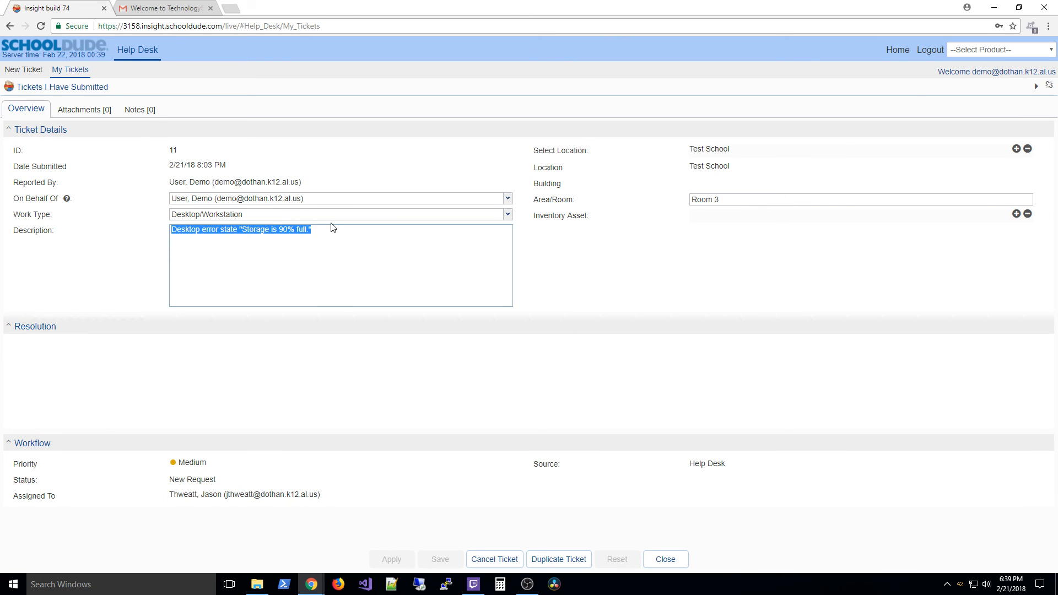
click(140, 108)
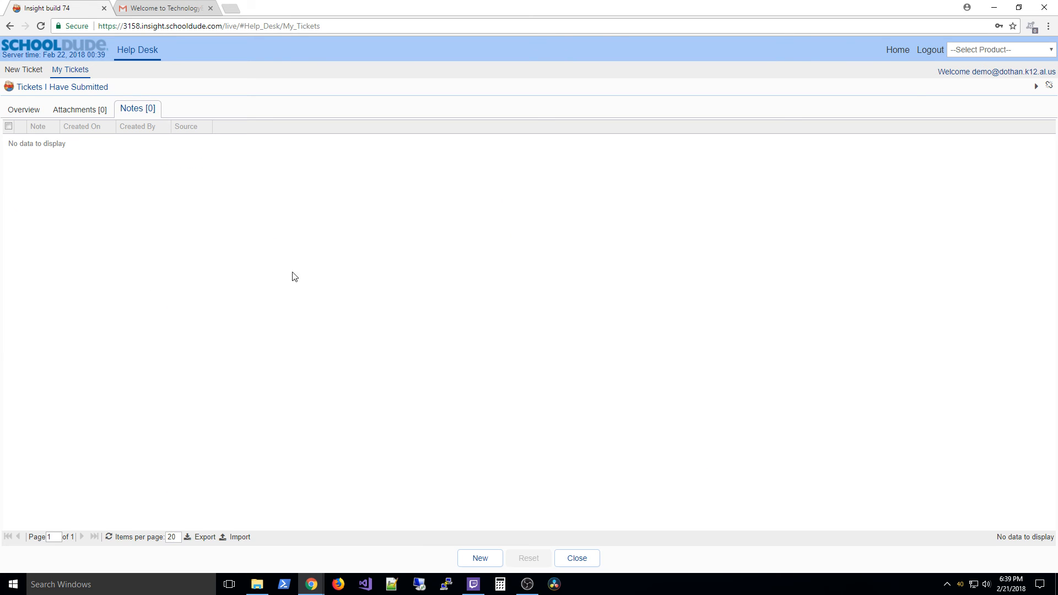
click(481, 558)
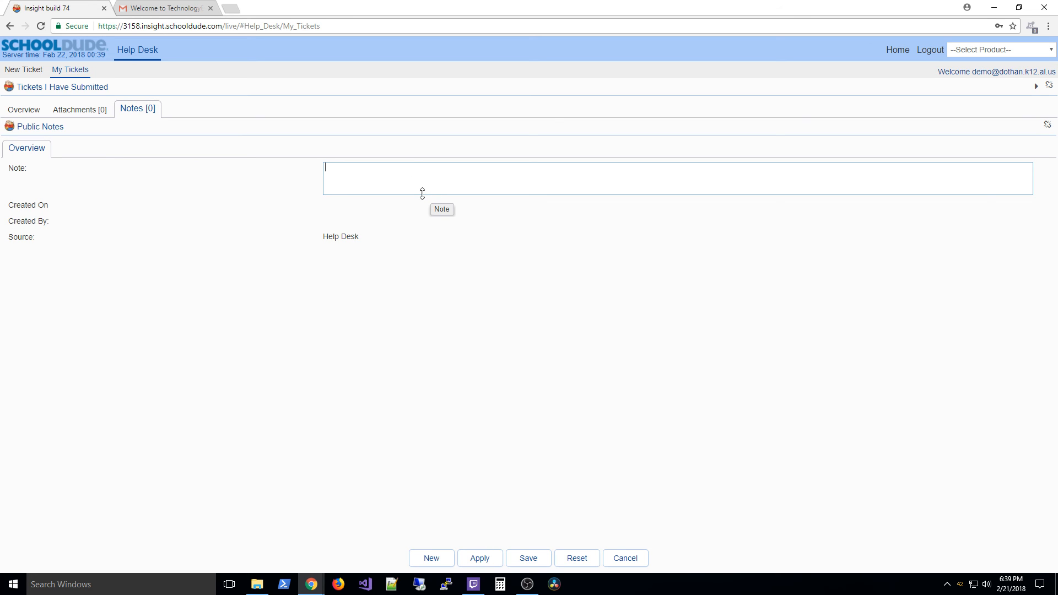
text(Cleared out temp data nd)
key(BackSpace)
key(BackSpace)
key(BackSpace)
text(and moved )
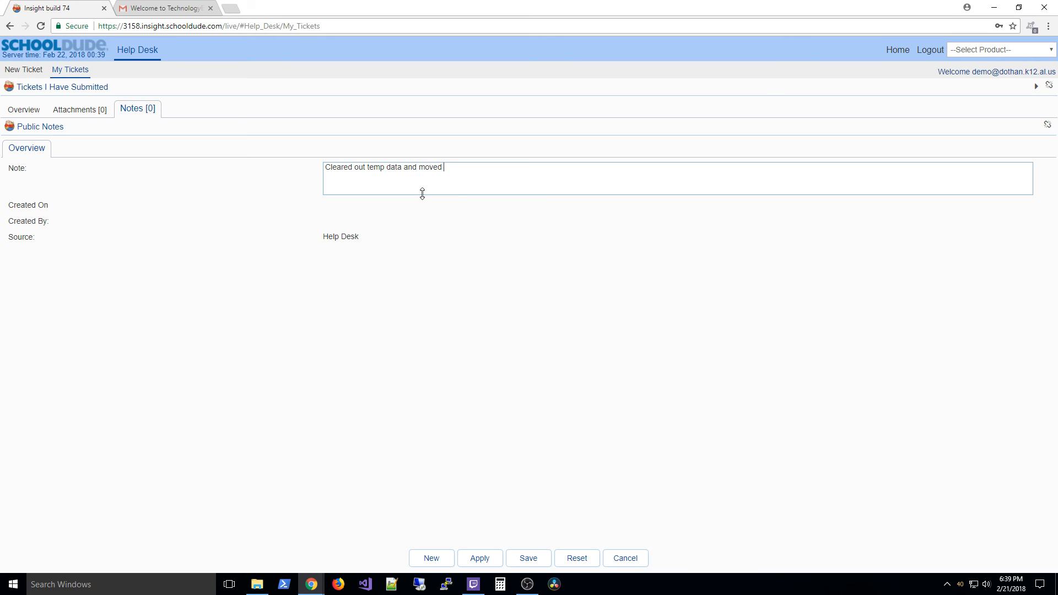
text(users old files to Google Drive.)
click(527, 226)
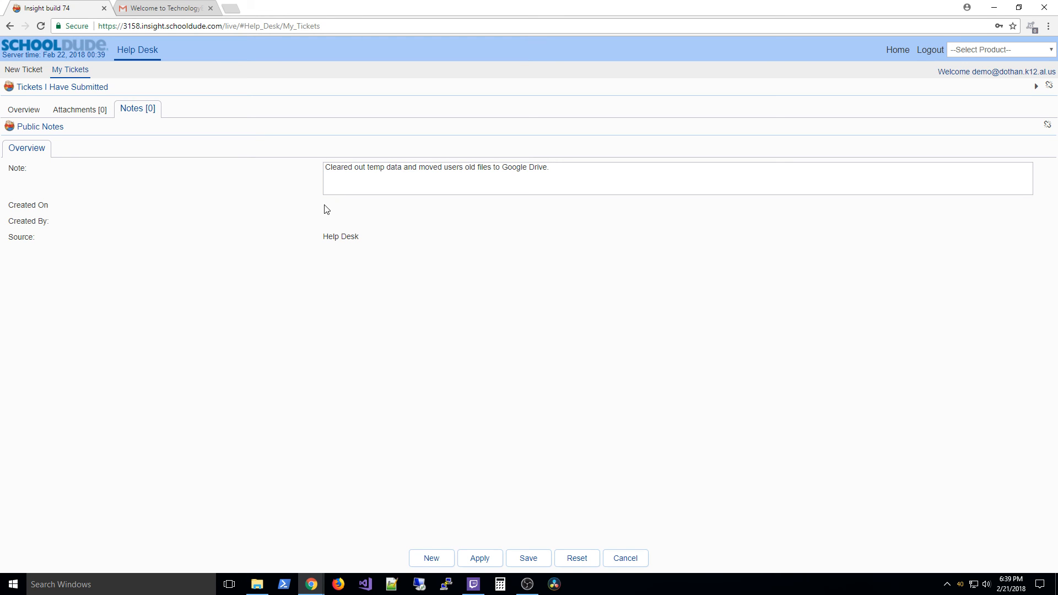
click(633, 560)
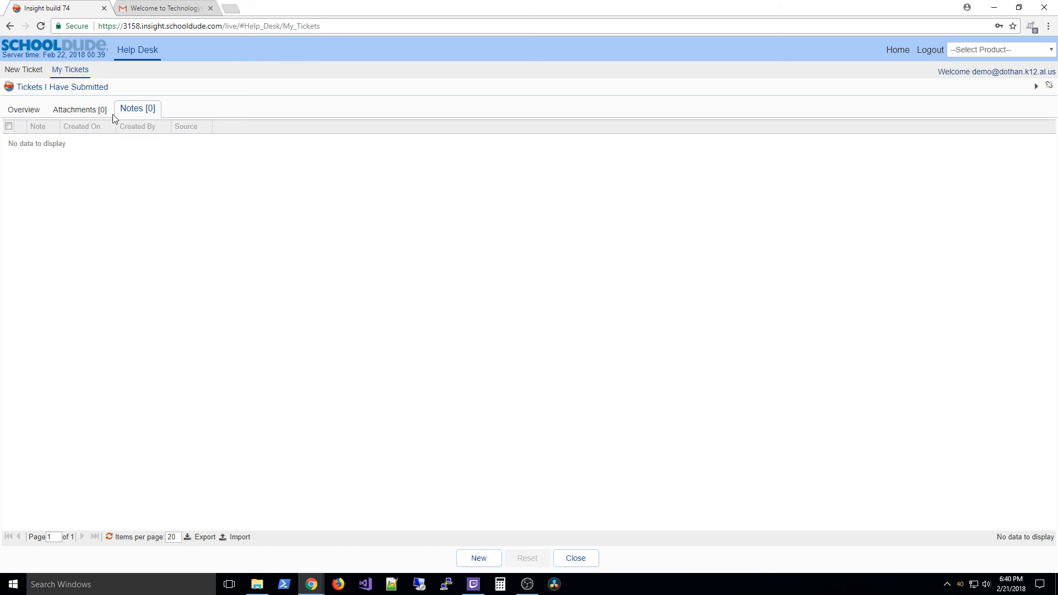
click(34, 113)
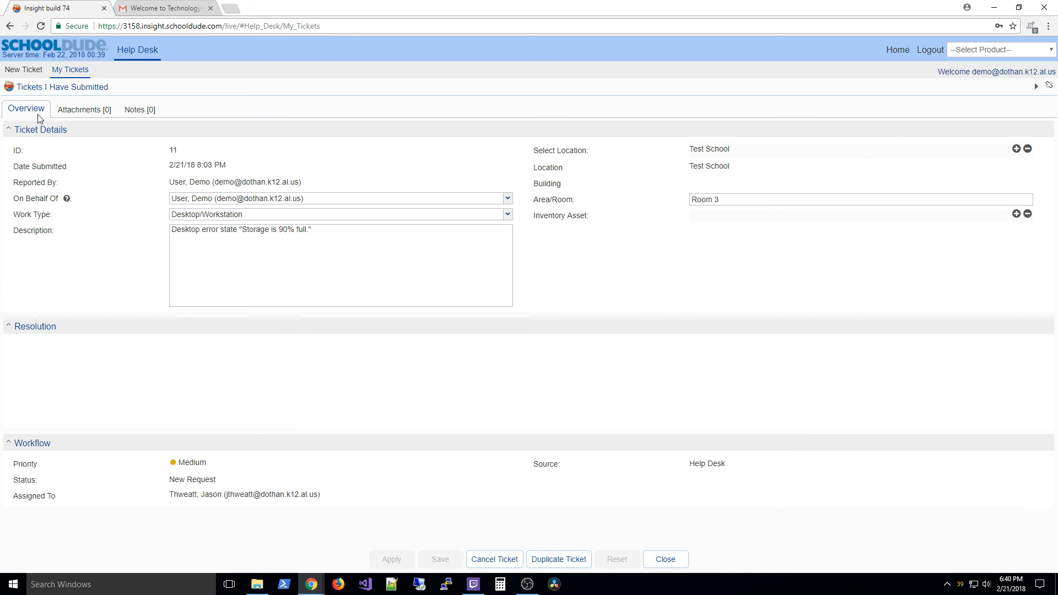
click(144, 117)
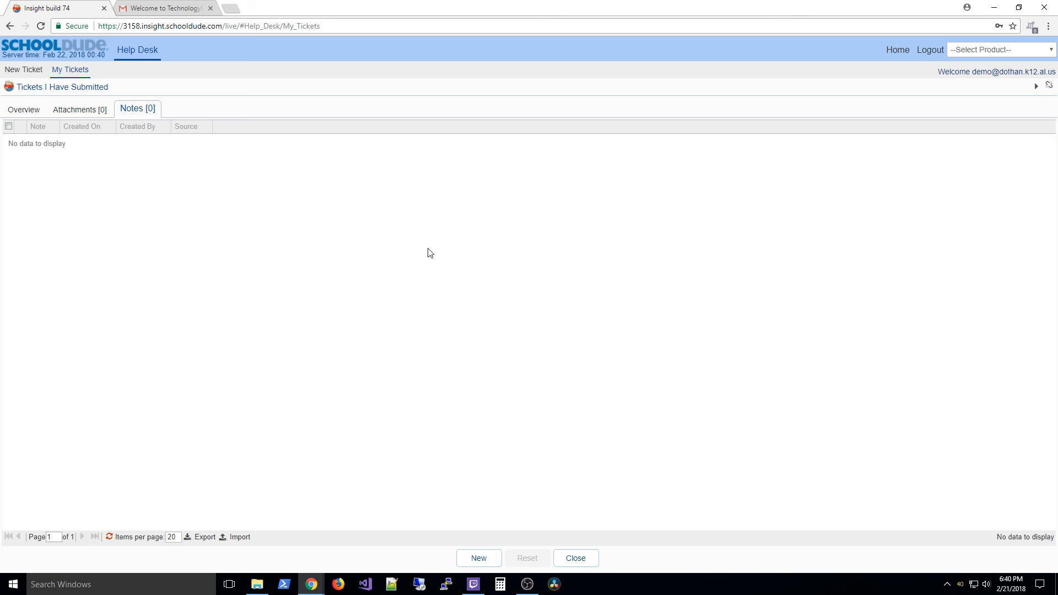
- Flip through ticket 11's Attachments, Notes and Overview tabs, then return to Home
click(98, 109)
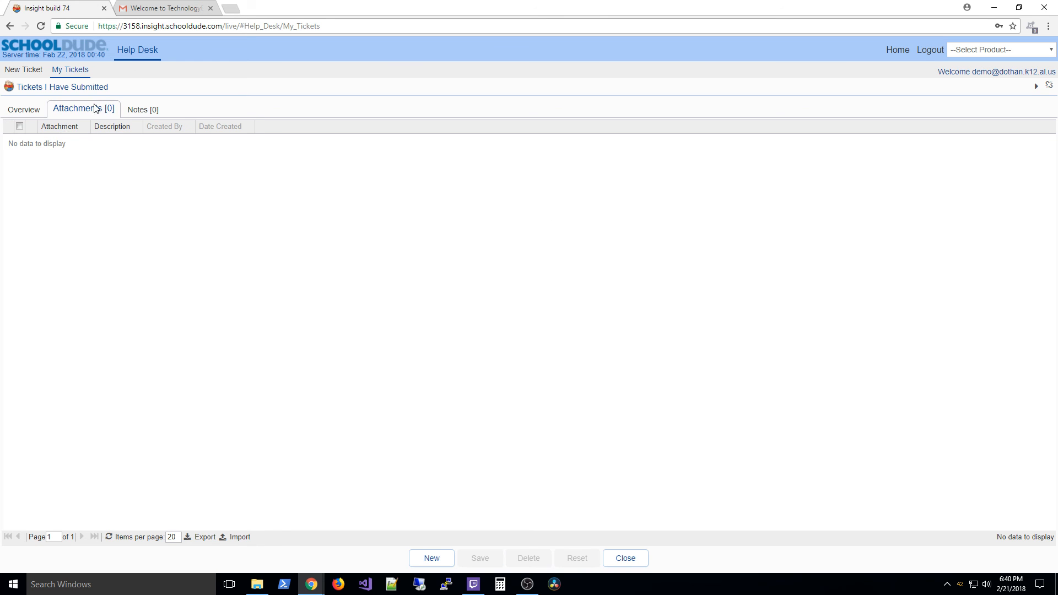
click(32, 111)
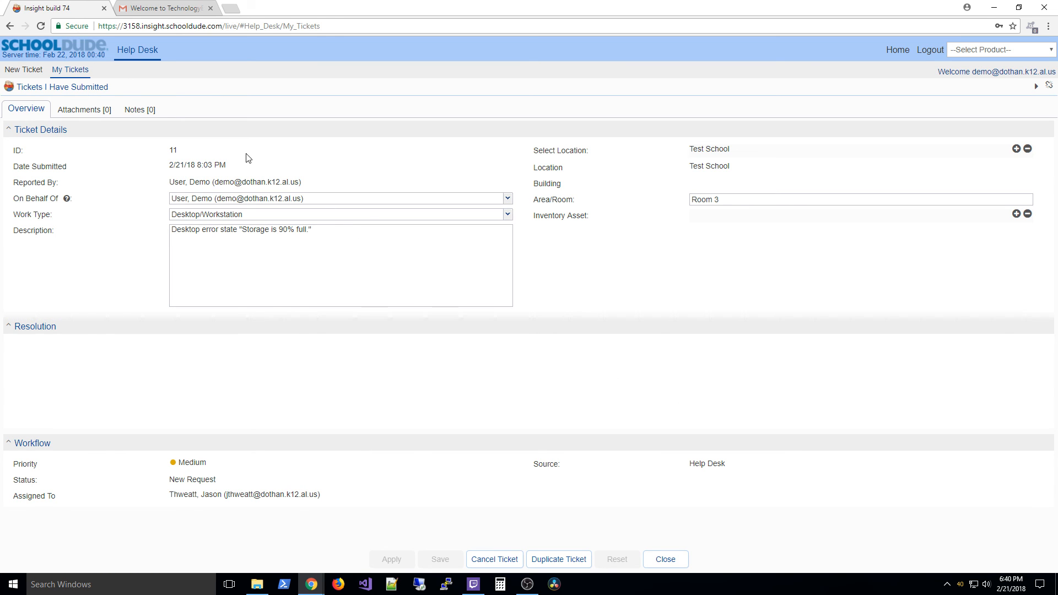
click(95, 112)
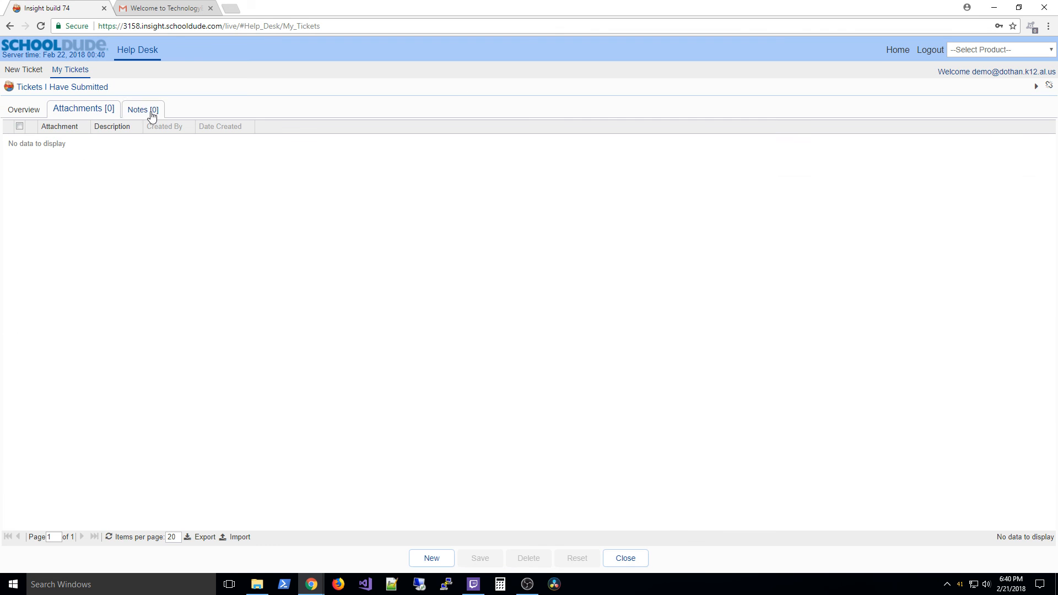
click(149, 111)
click(42, 111)
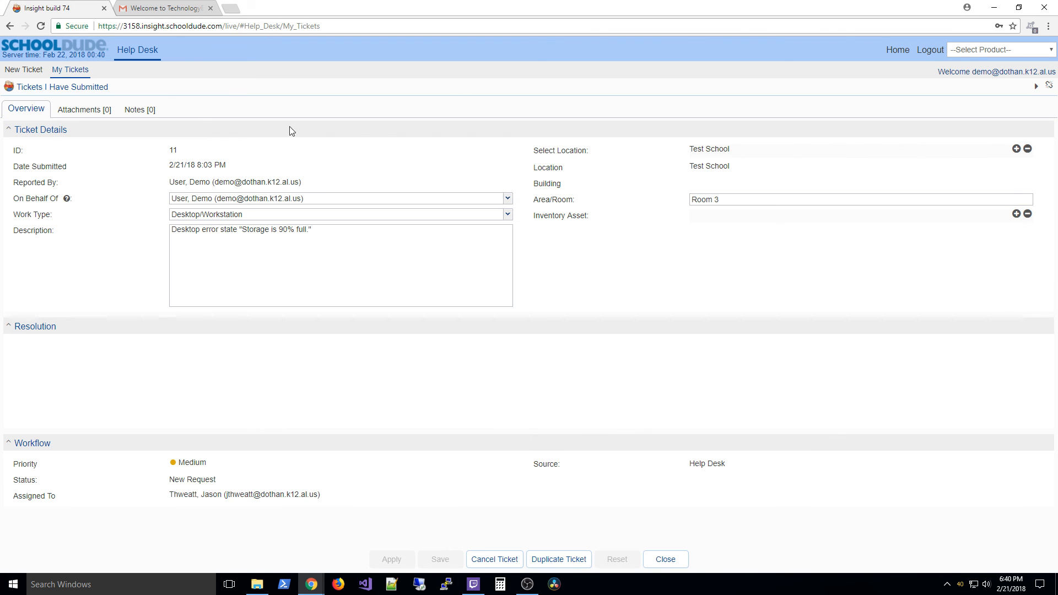
click(902, 57)
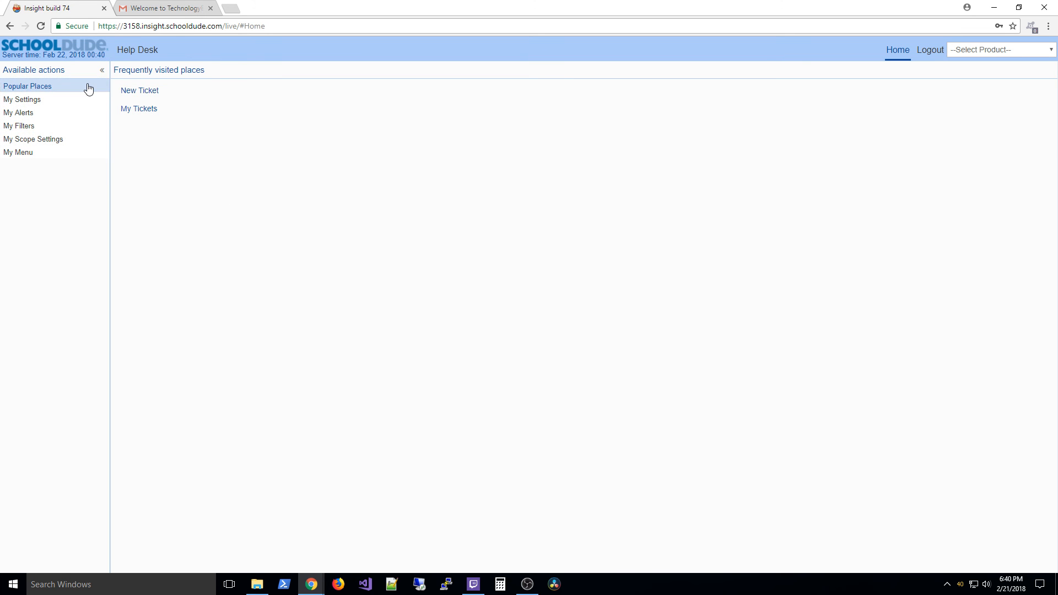
- Browse frequently visited places, glance at the New Ticket form, and come back Home
click(58, 90)
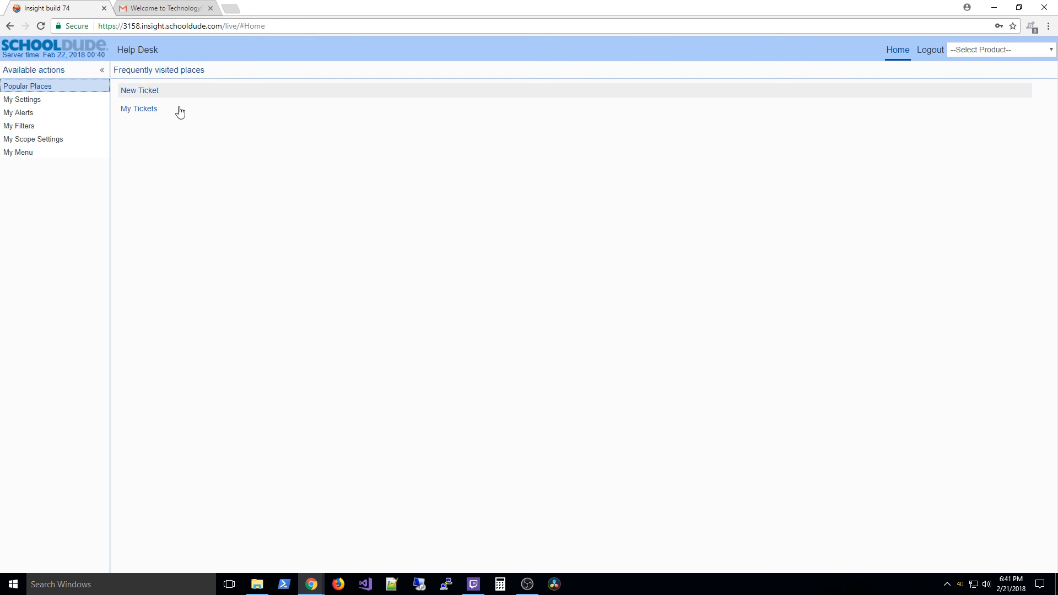
click(146, 97)
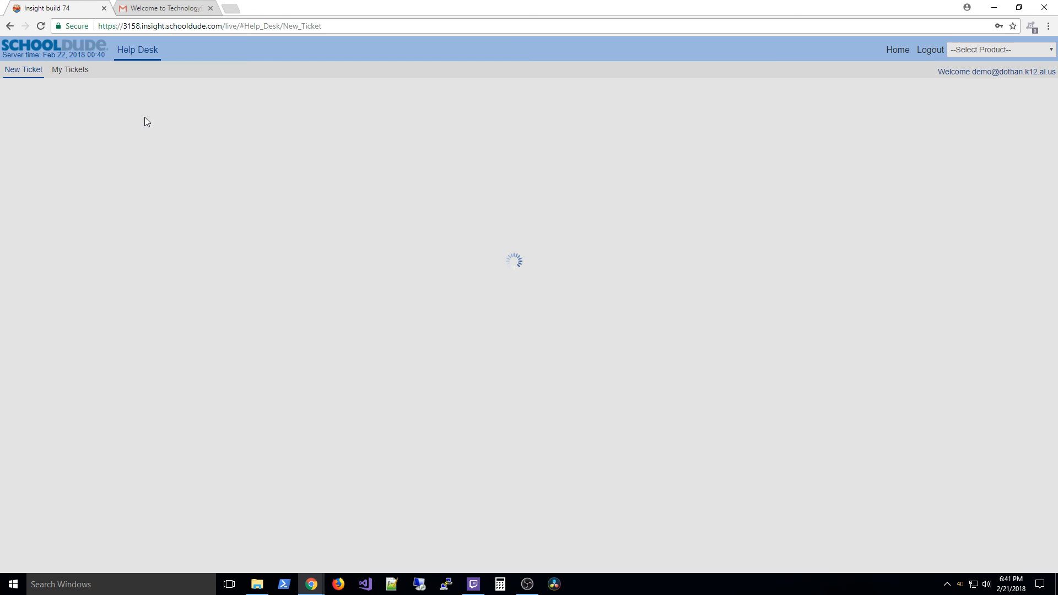
click(898, 51)
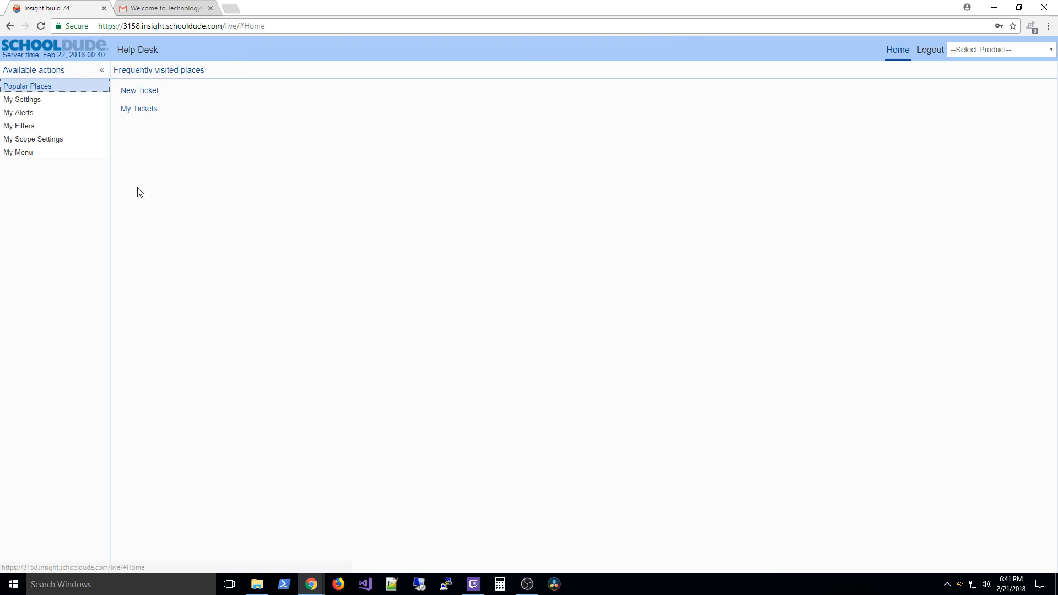
- Open My Settings and change Items per page from 20 to 50
click(29, 98)
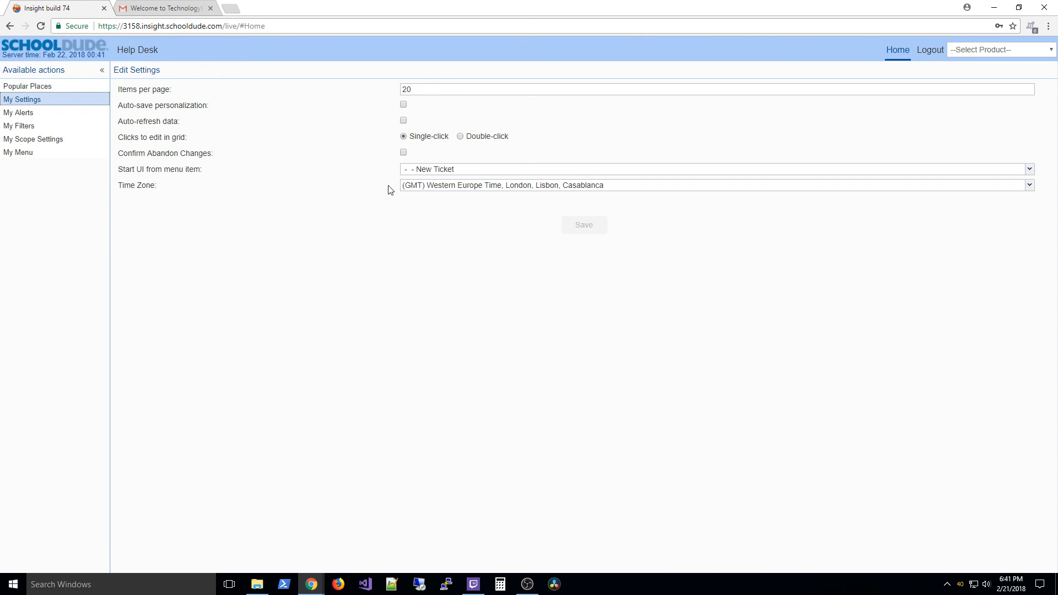
drag(401, 90, 418, 90)
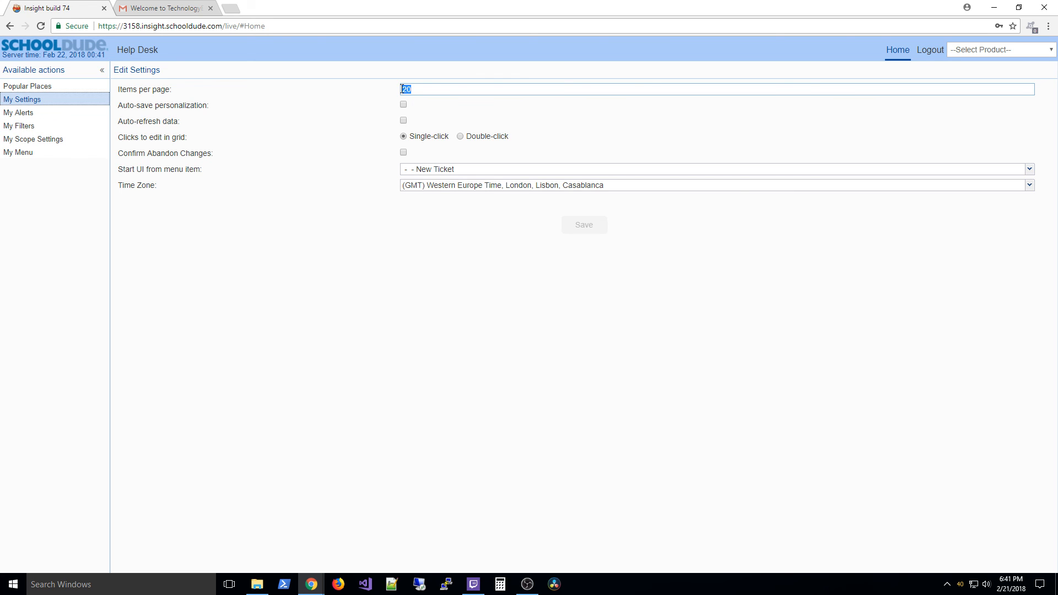
text(50)
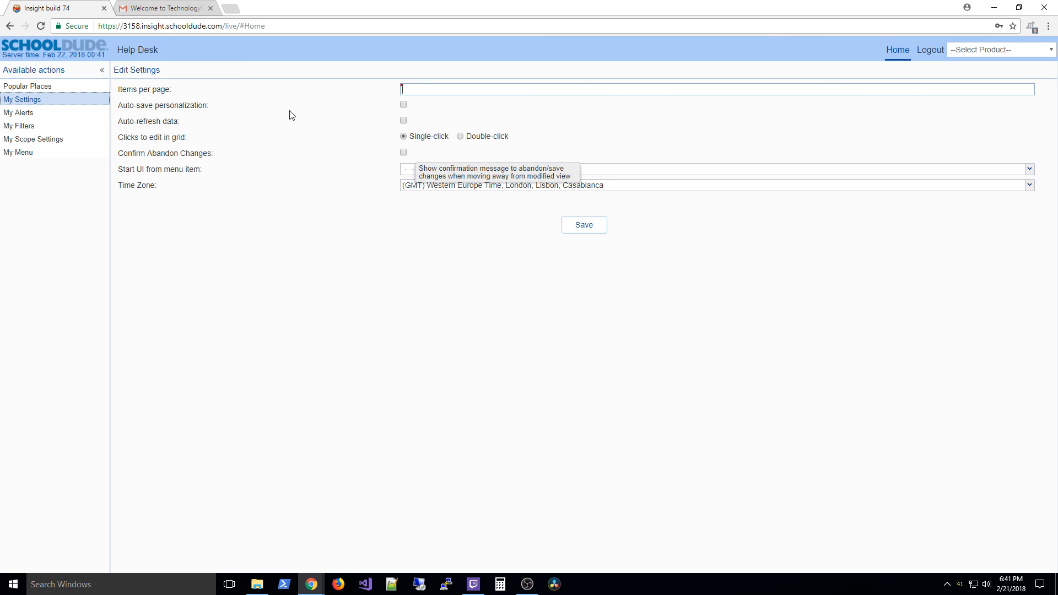
drag(202, 169, 122, 168)
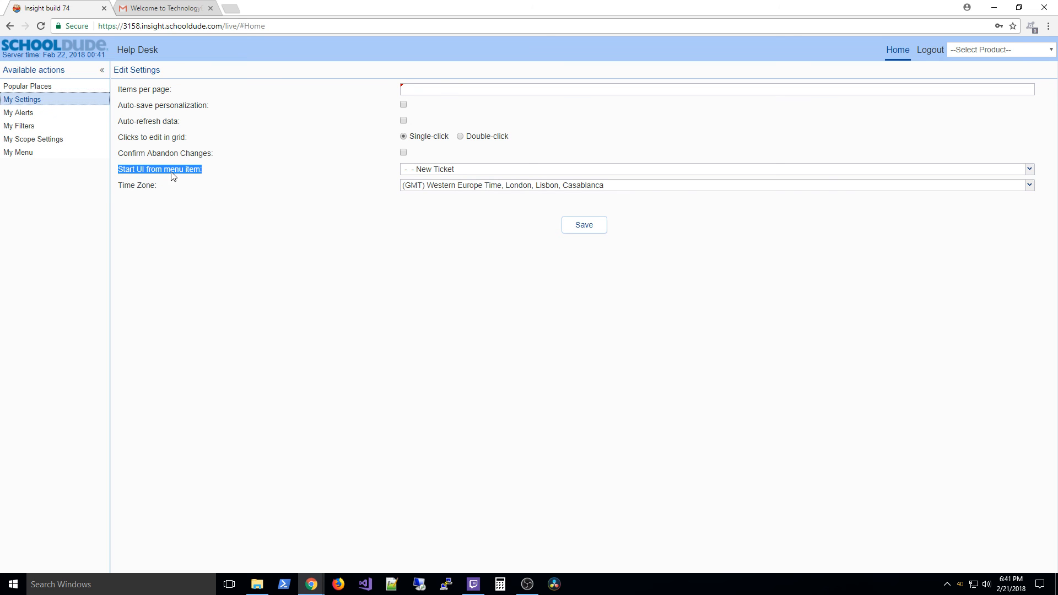
- Set start page to My Tickets and time zone to Central Time, save, then log out
click(1029, 170)
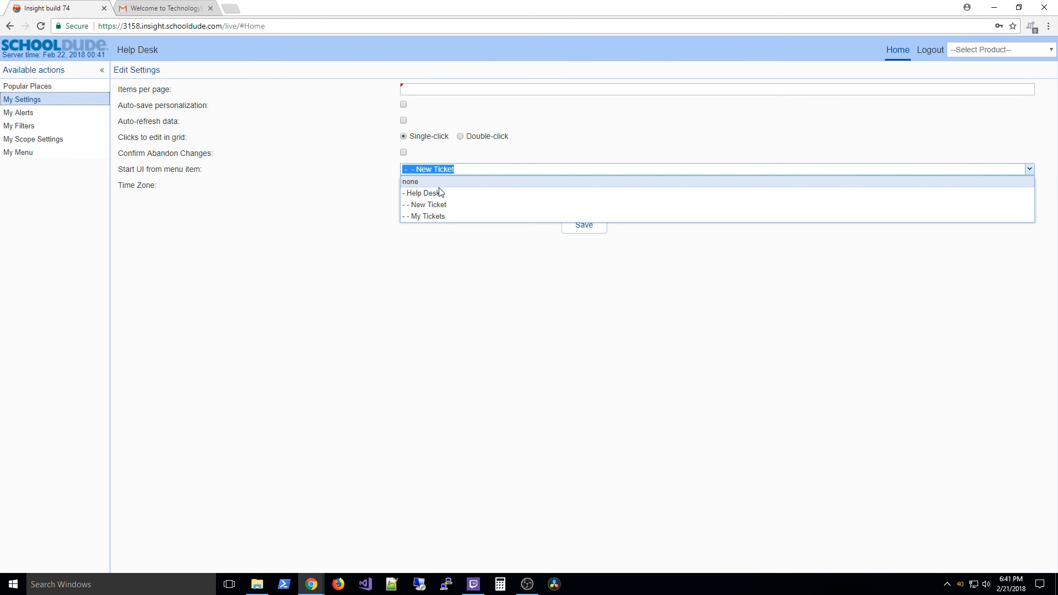
click(449, 216)
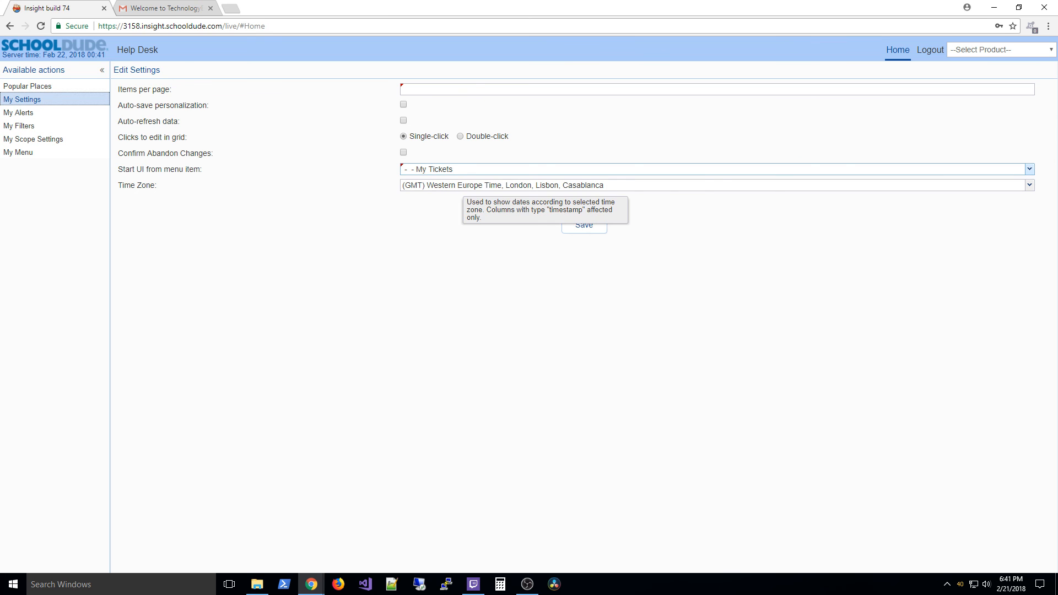
click(1030, 186)
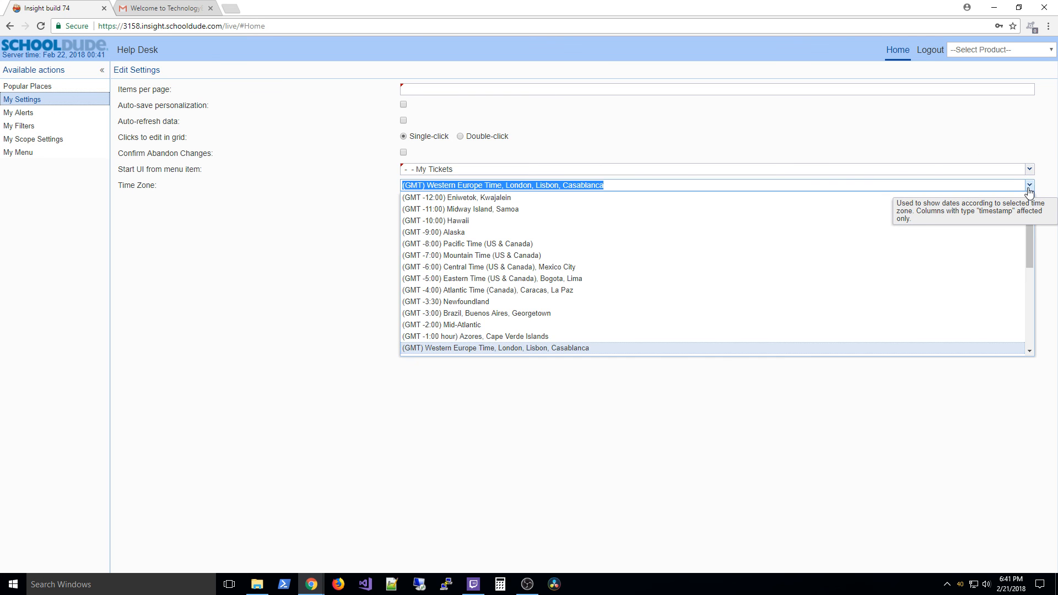
click(543, 269)
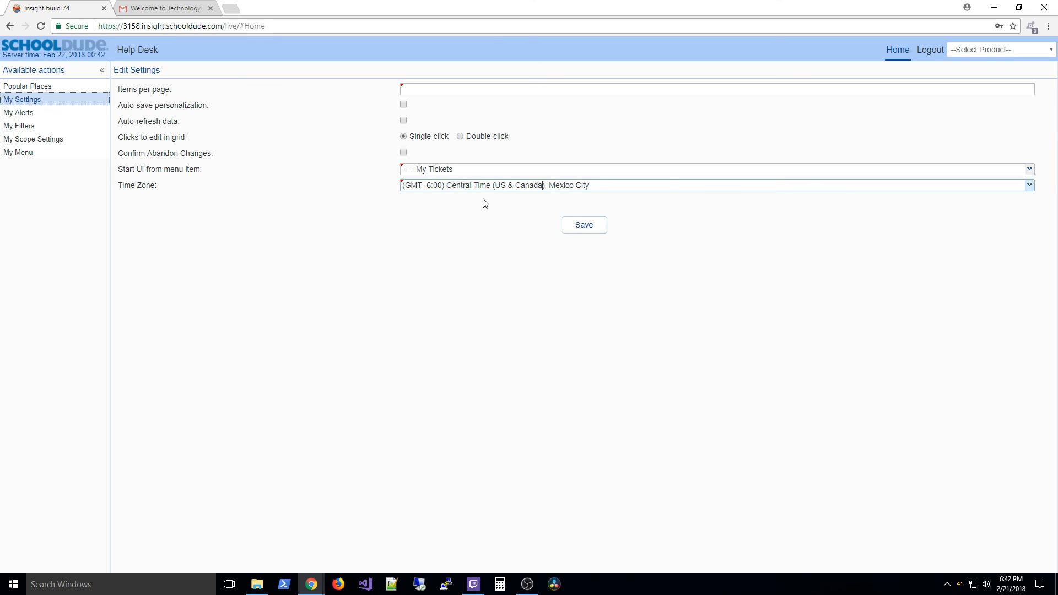
click(583, 229)
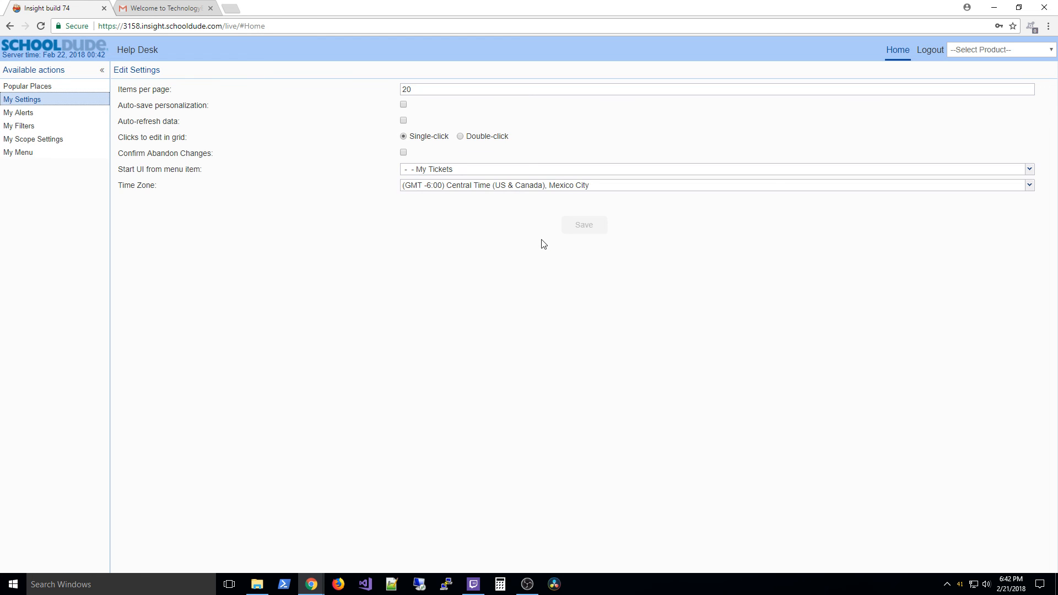
click(924, 50)
- Sign in with the suggested login name and the password, choosing Help Desk as the destination
click(164, 168)
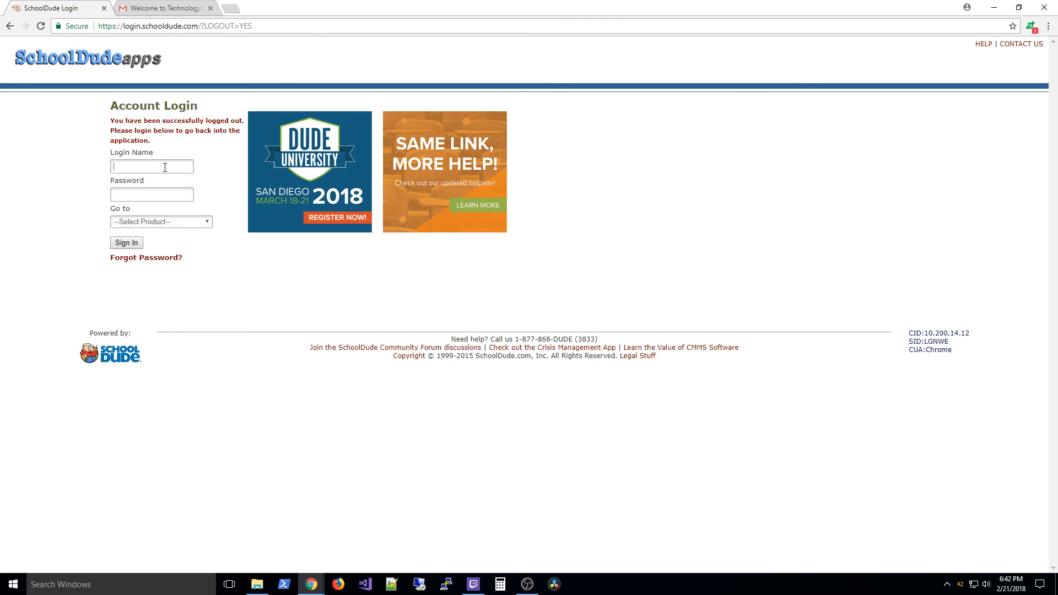
text(demo)
key(Down)
key(Tab)
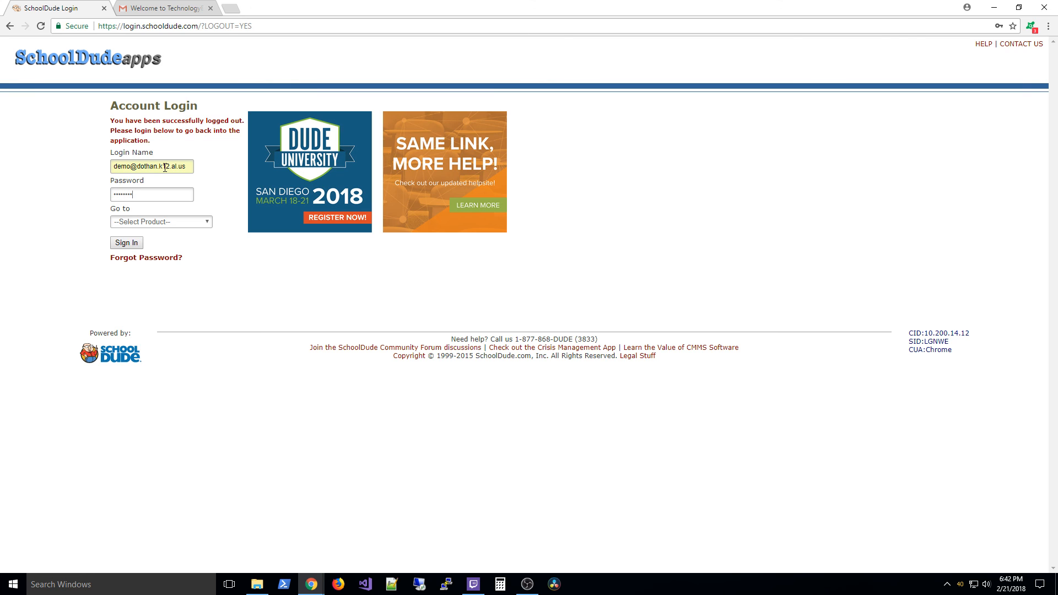
click(211, 222)
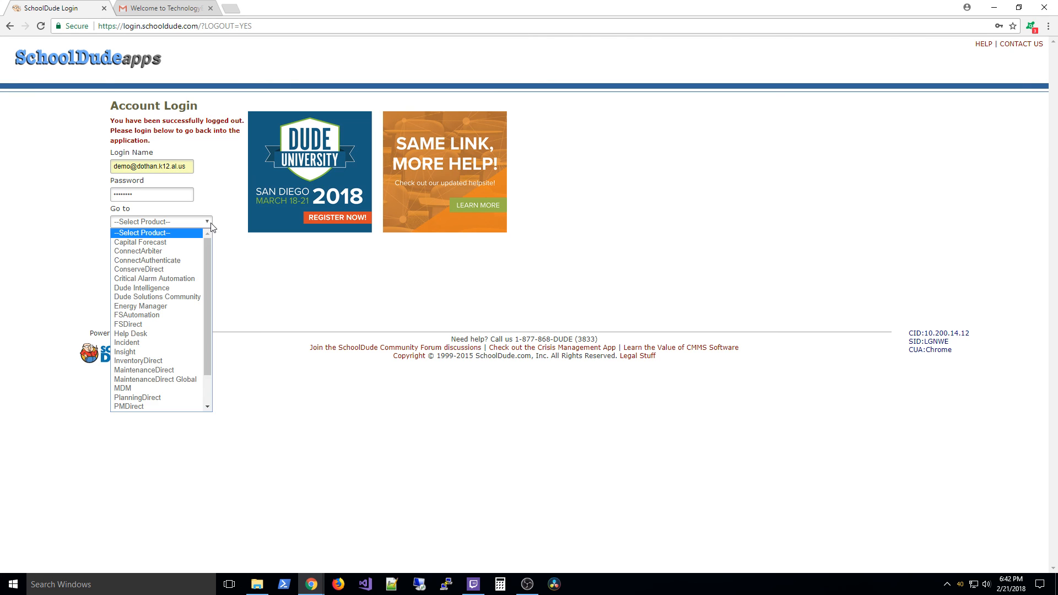
scroll(166, 309, down, 1)
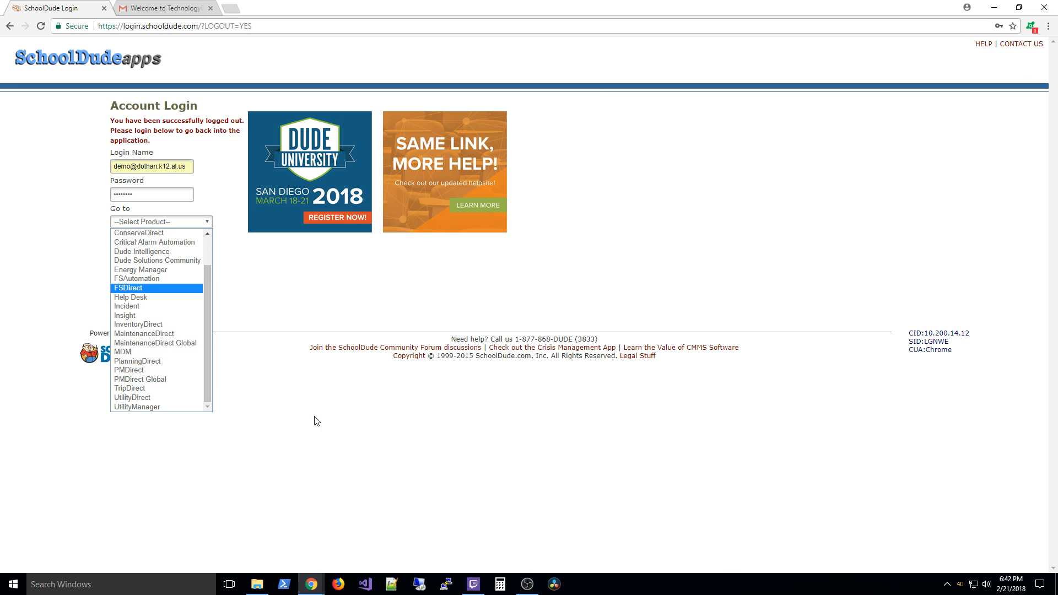
click(137, 305)
click(125, 243)
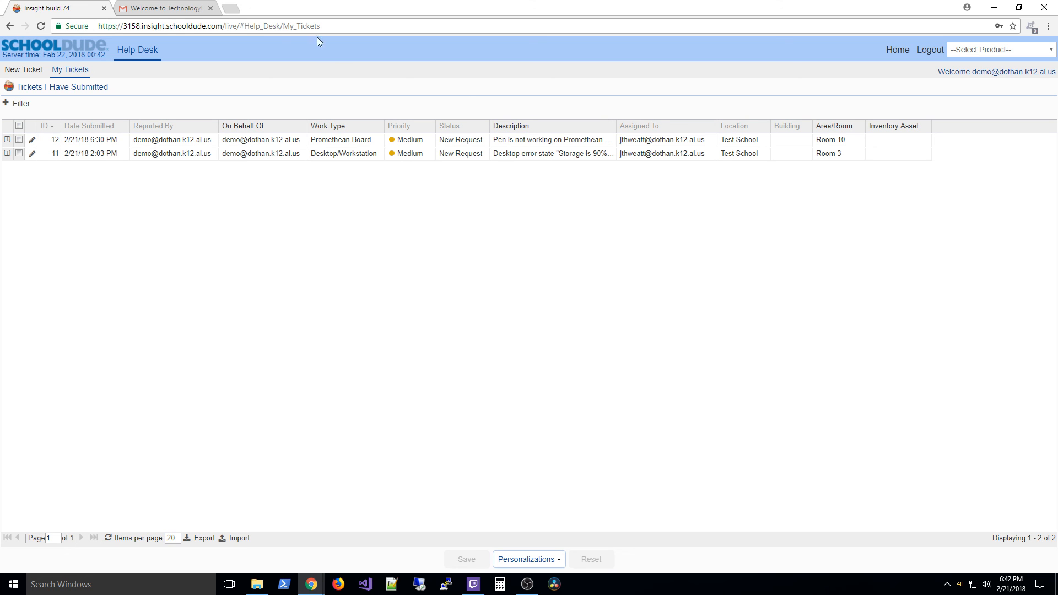
- Check the empty My Alerts list, then the saved My Tickets filter 'Tickets older than 5 Days'
click(899, 49)
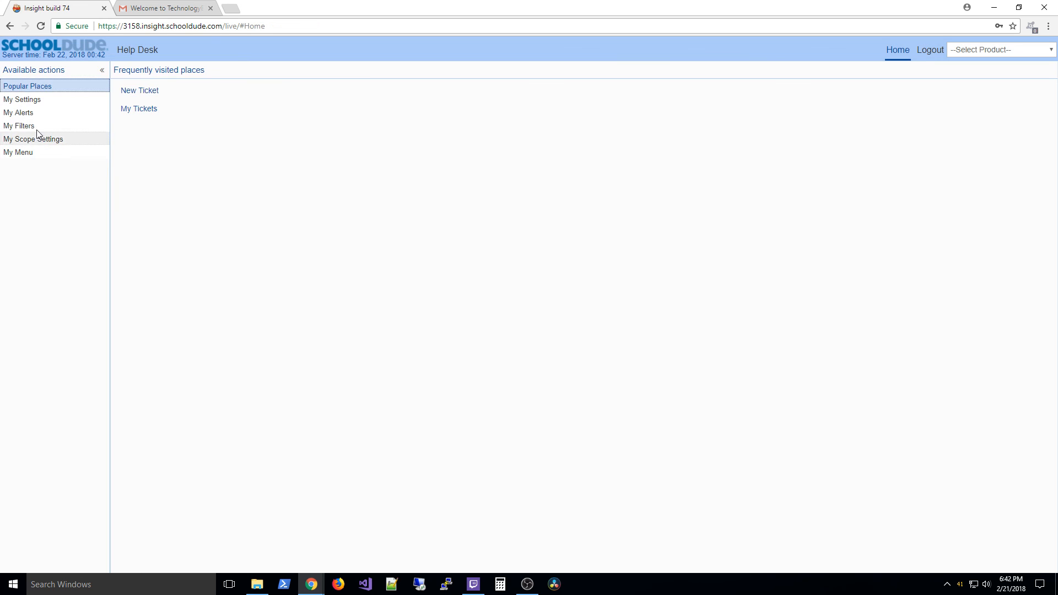
click(37, 116)
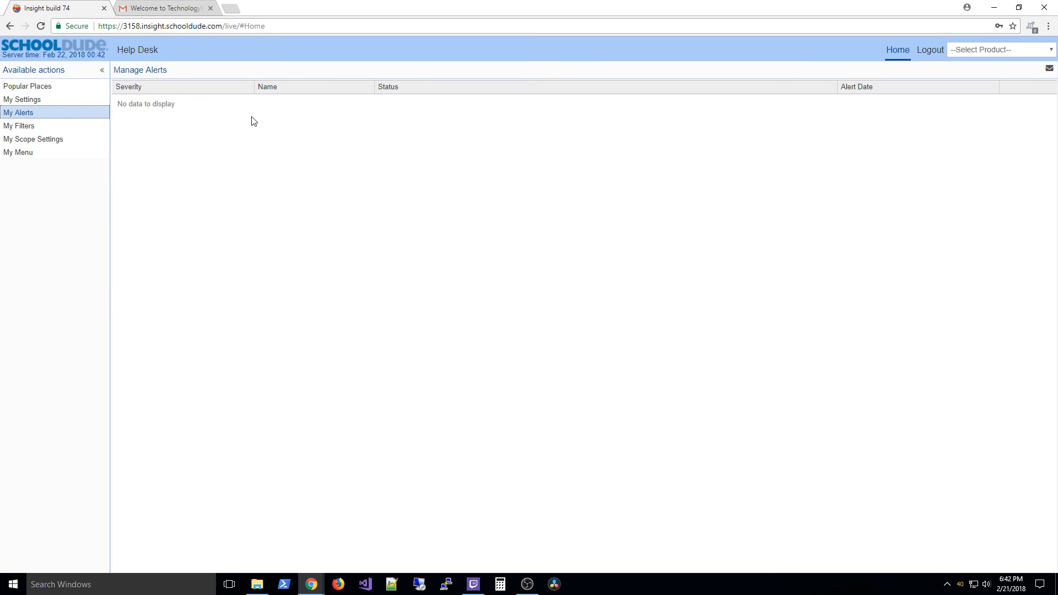
click(55, 126)
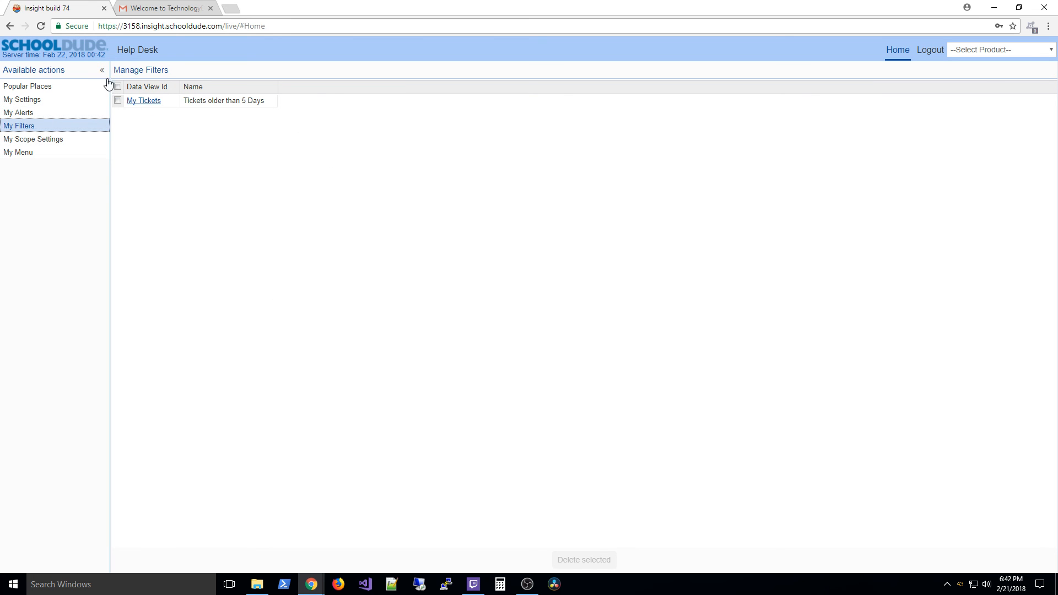
click(118, 101)
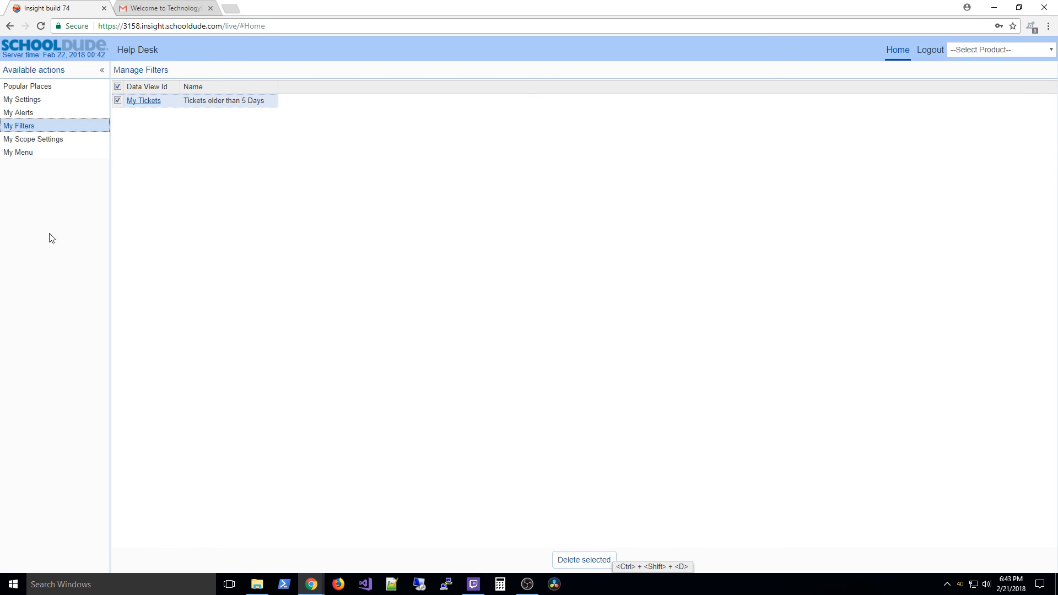
click(118, 101)
click(142, 102)
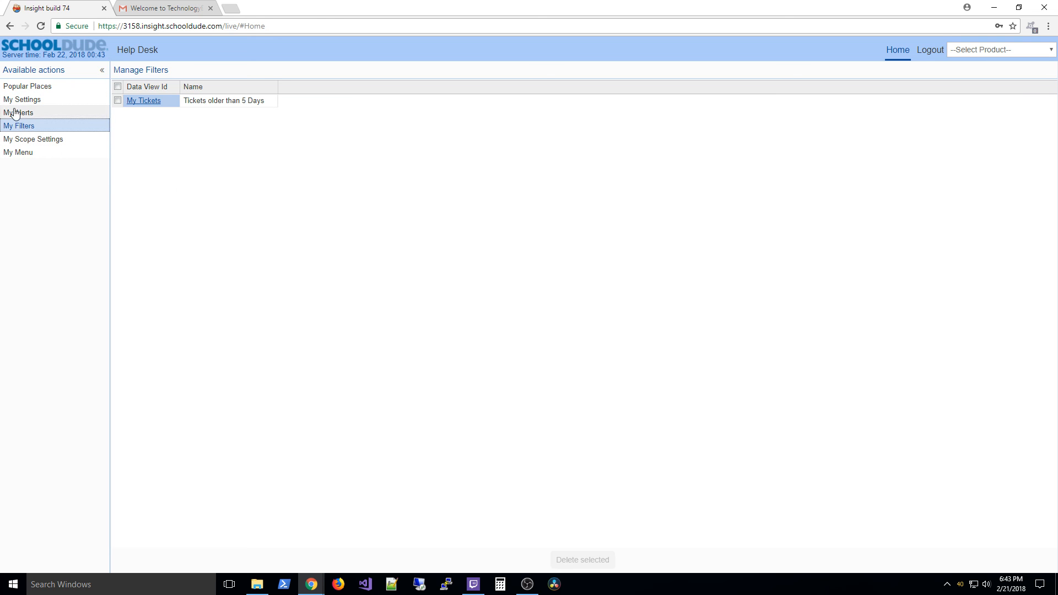
- View My Menu and the empty My Scope Settings, then reopen My Tickets from Popular Places
click(20, 155)
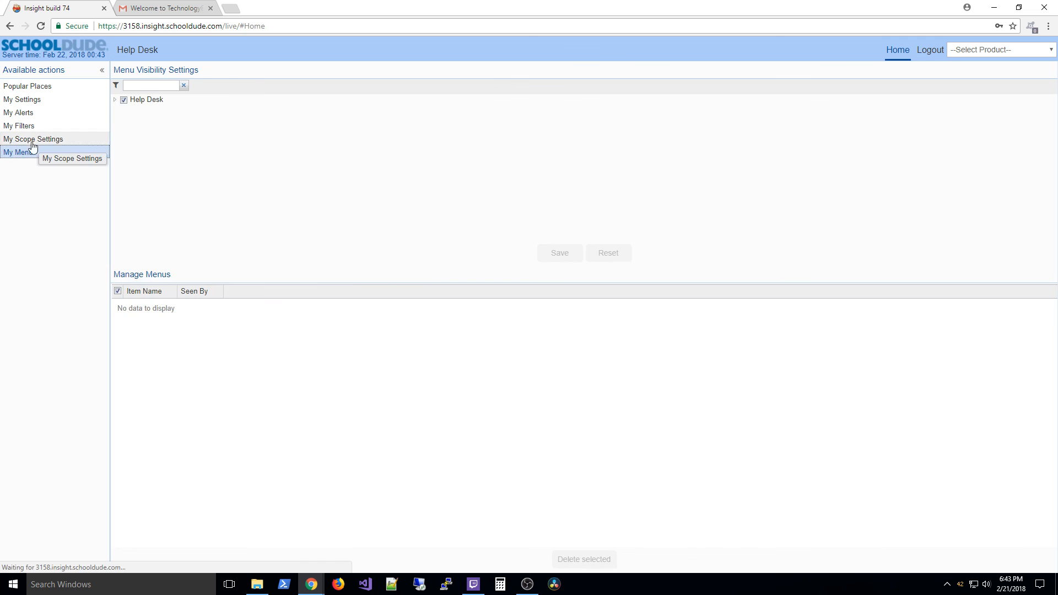
click(24, 141)
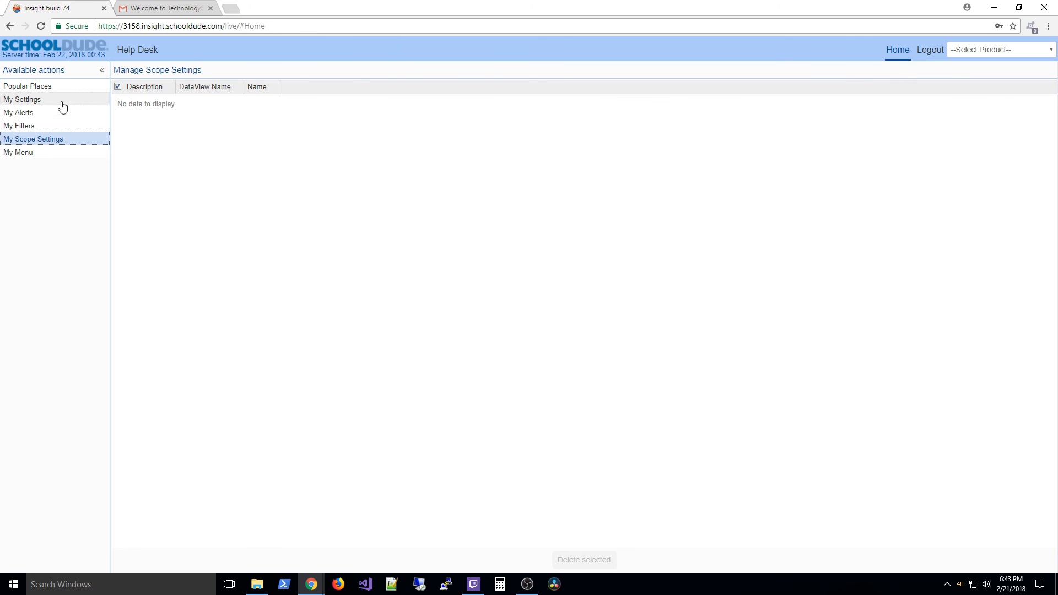
click(54, 87)
click(137, 110)
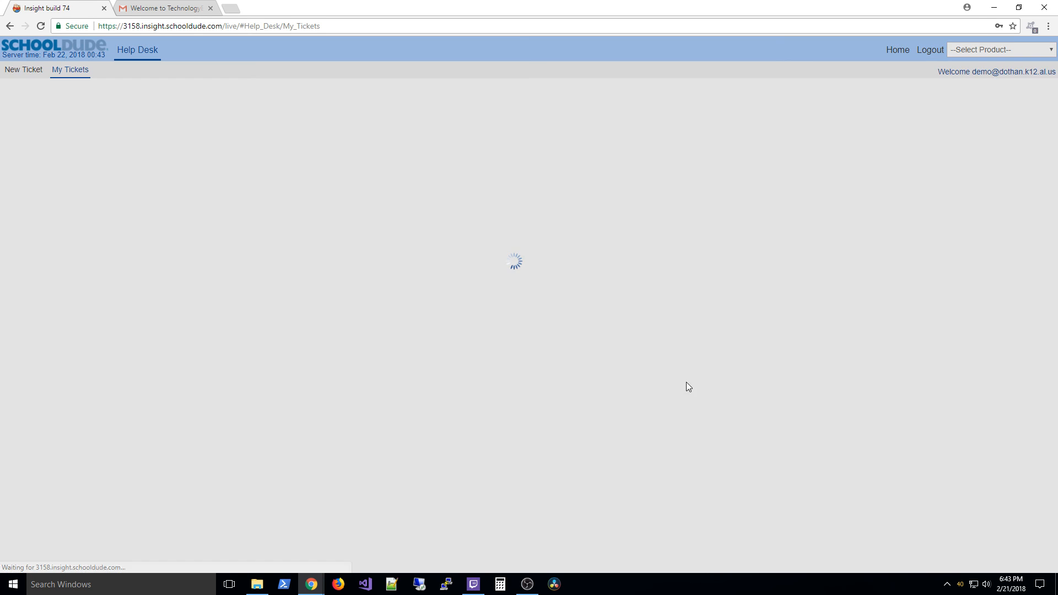